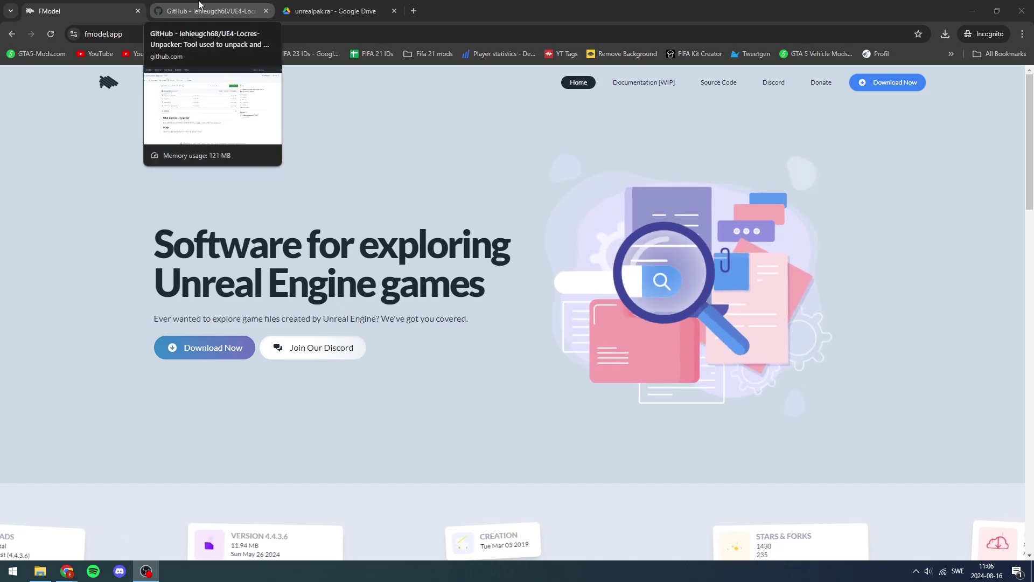
# - Cycle through the GitHub, Drive and FModel tabs, then close the FModel website tab
pyautogui.click(213, 9)
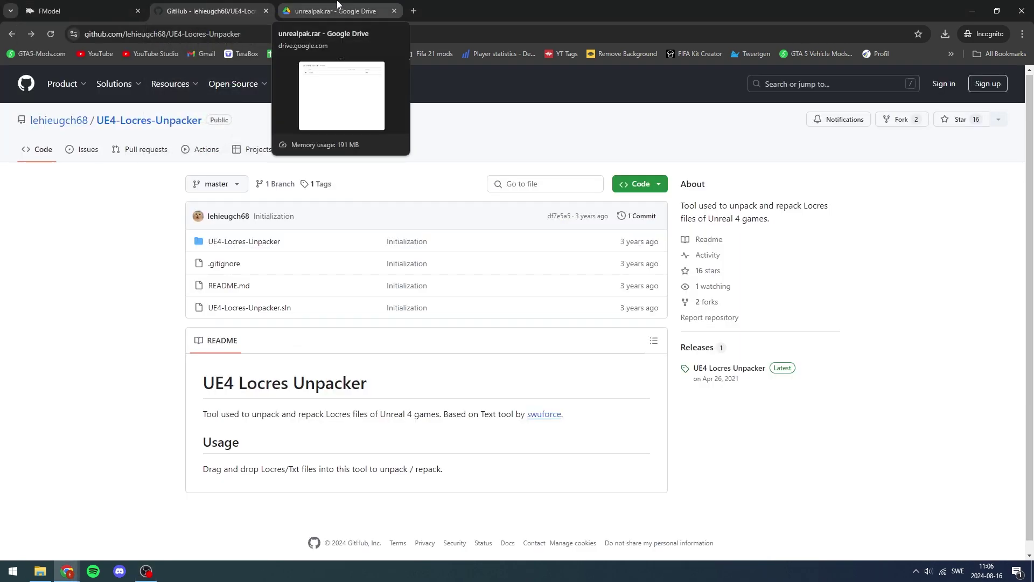
pyautogui.click(338, 5)
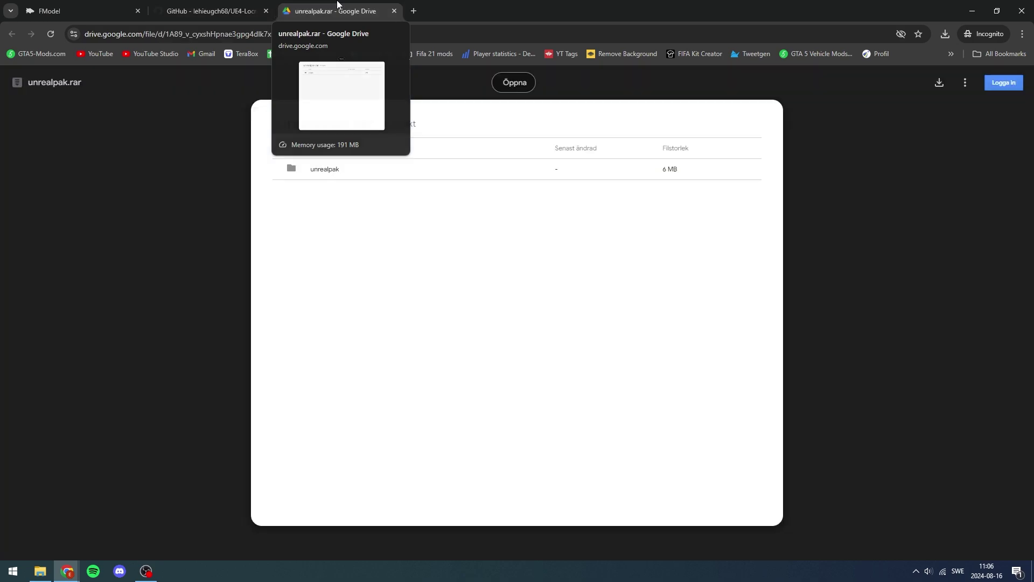
pyautogui.click(94, 4)
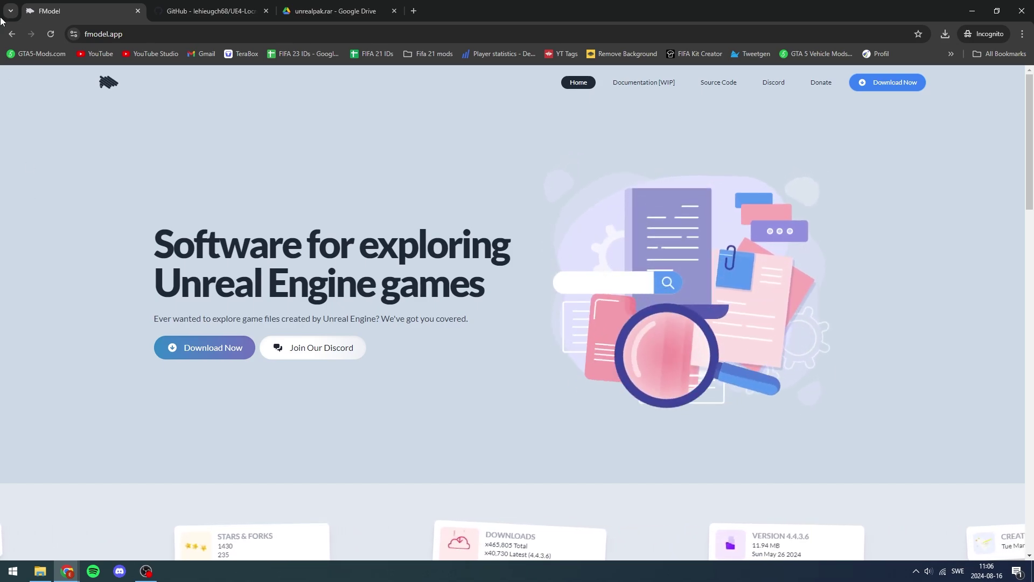
pyautogui.click(138, 11)
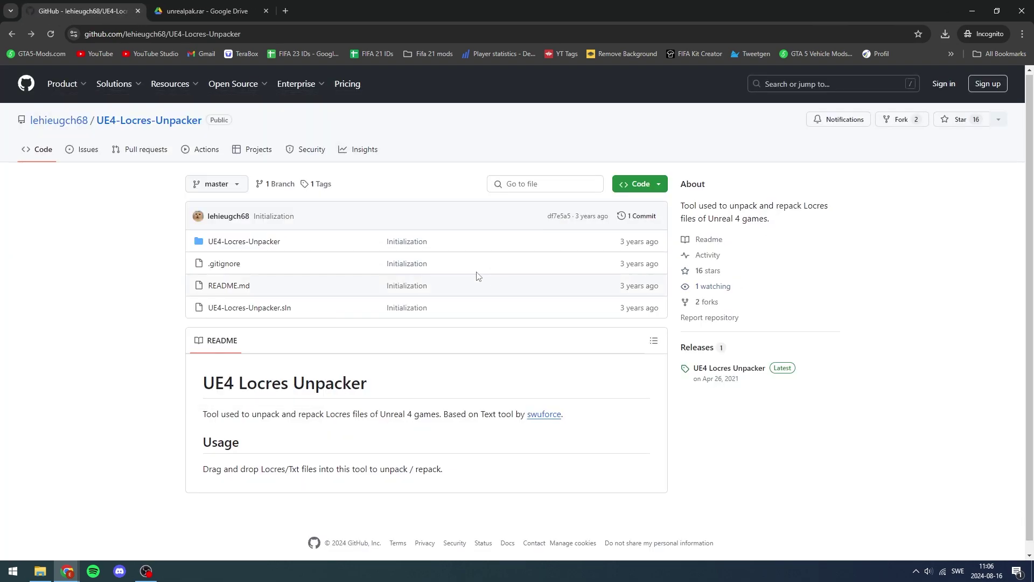
pyautogui.moveTo(62, 83)
# - Save UE4-Locres-Unpacker.exe from the 1.0.0.0 release assets, then close the GitHub tab
pyautogui.click(709, 371)
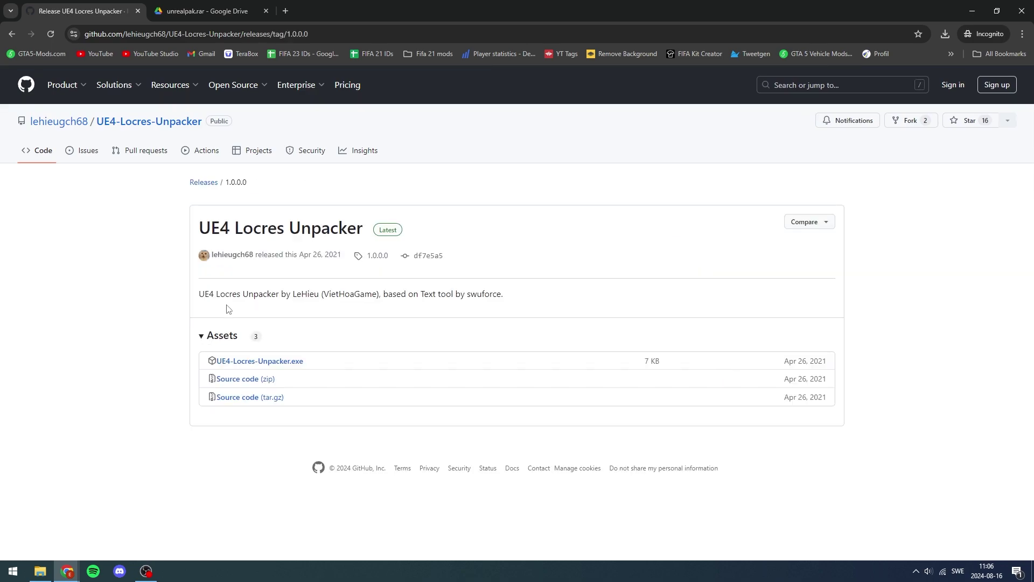
pyautogui.moveTo(195, 233); pyautogui.dragTo(360, 227)
pyautogui.click(359, 222)
pyautogui.click(244, 366)
pyautogui.click(438, 318)
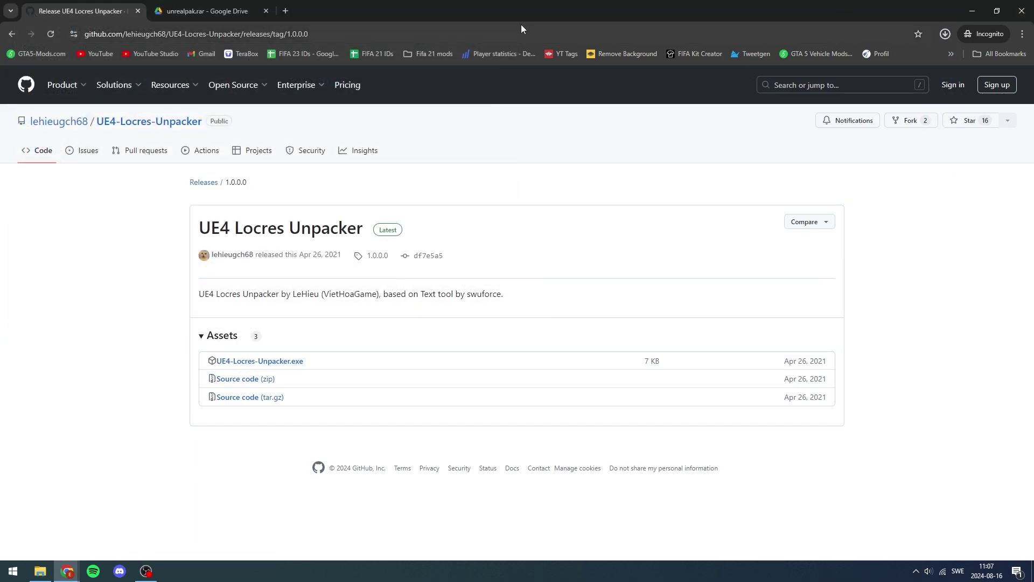
pyautogui.click(138, 10)
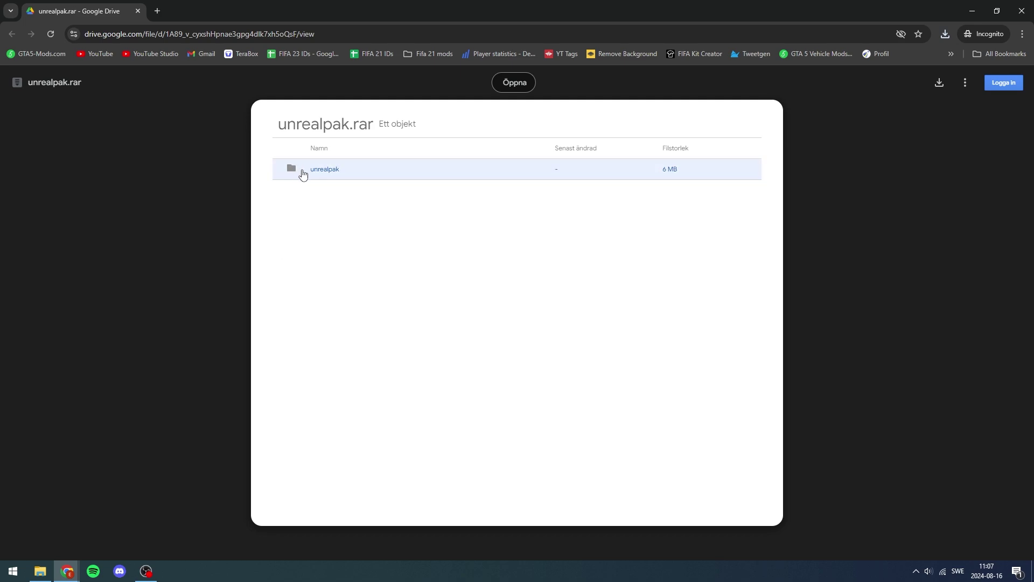
# - Preview the unrealpak folder inside unrealpak.rar, then download the archive
pyautogui.doubleClick(319, 174)
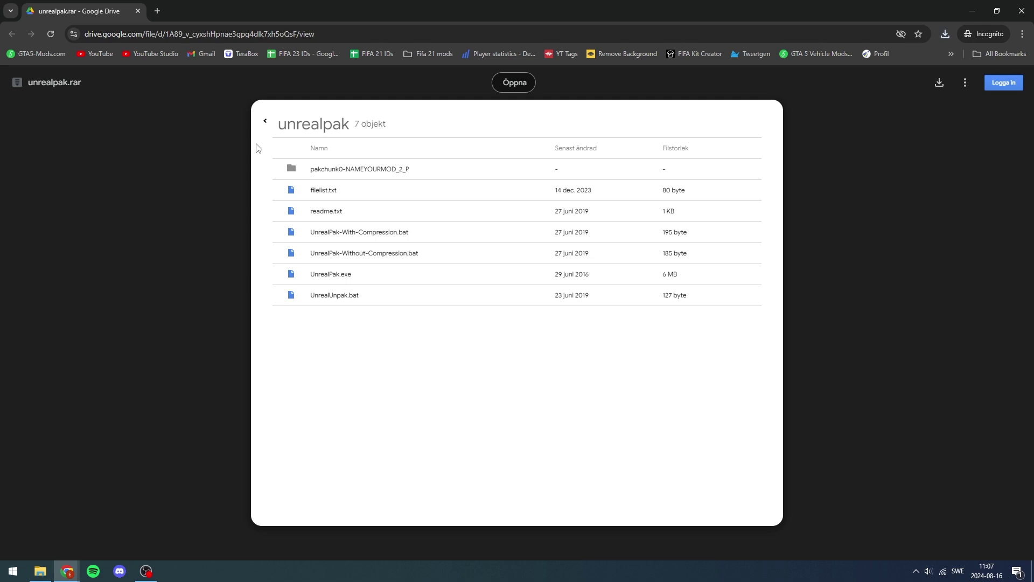
pyautogui.click(266, 120)
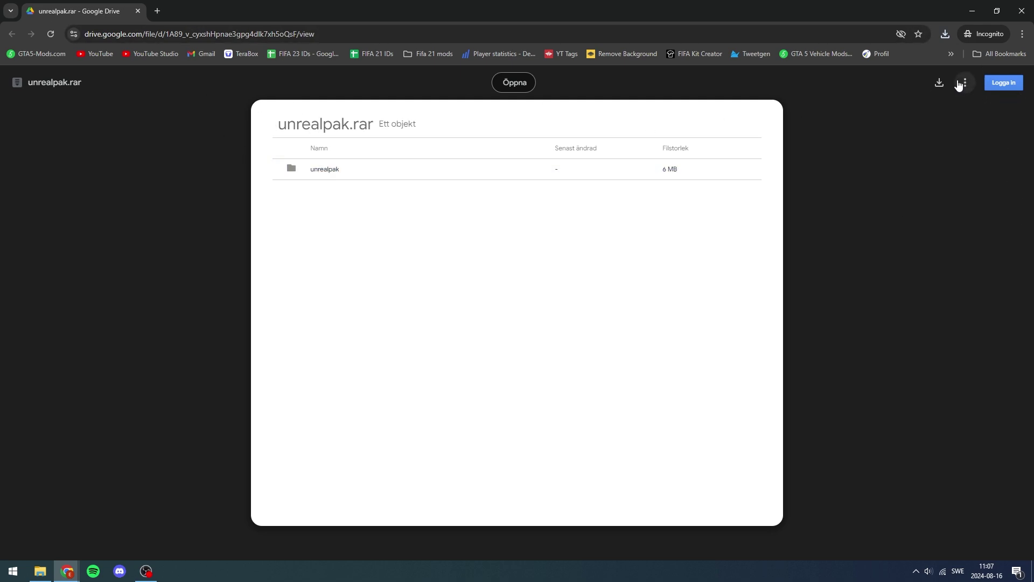
pyautogui.click(941, 86)
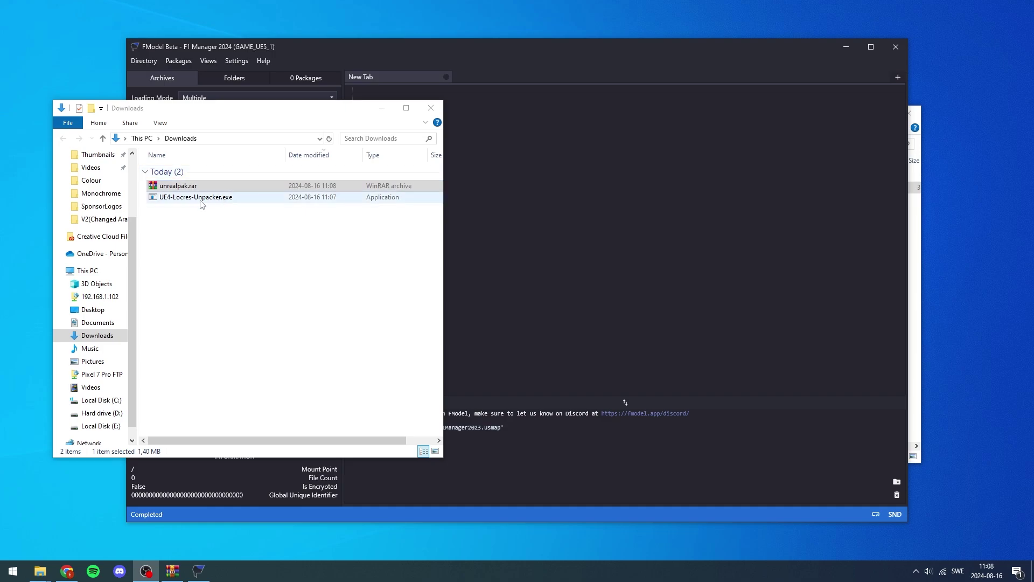
# - Extract unrealpak.rar into an unrealpak folder in Downloads, delete the .rar, and switch to FModel
pyautogui.rightClick(208, 184)
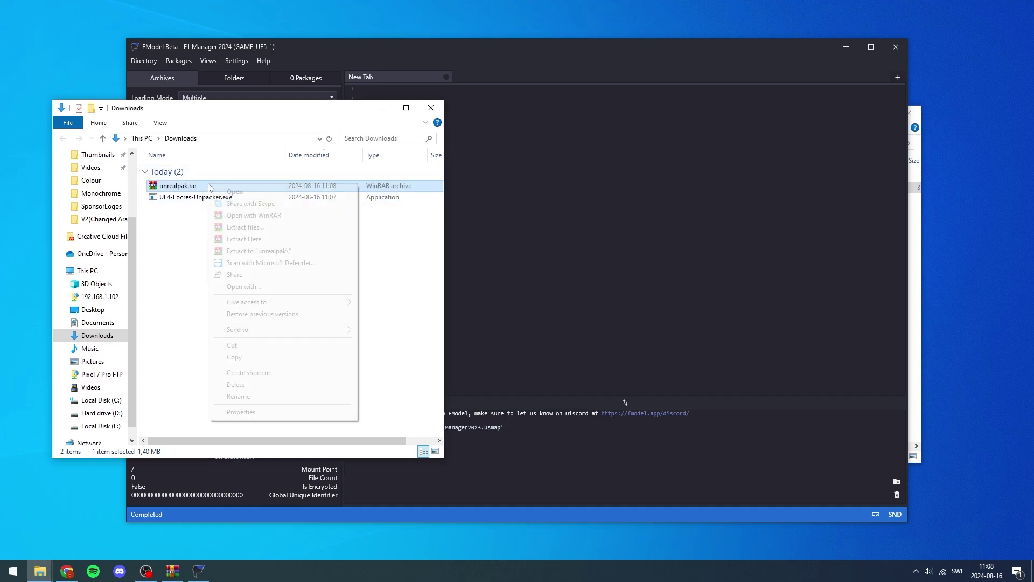
pyautogui.click(242, 251)
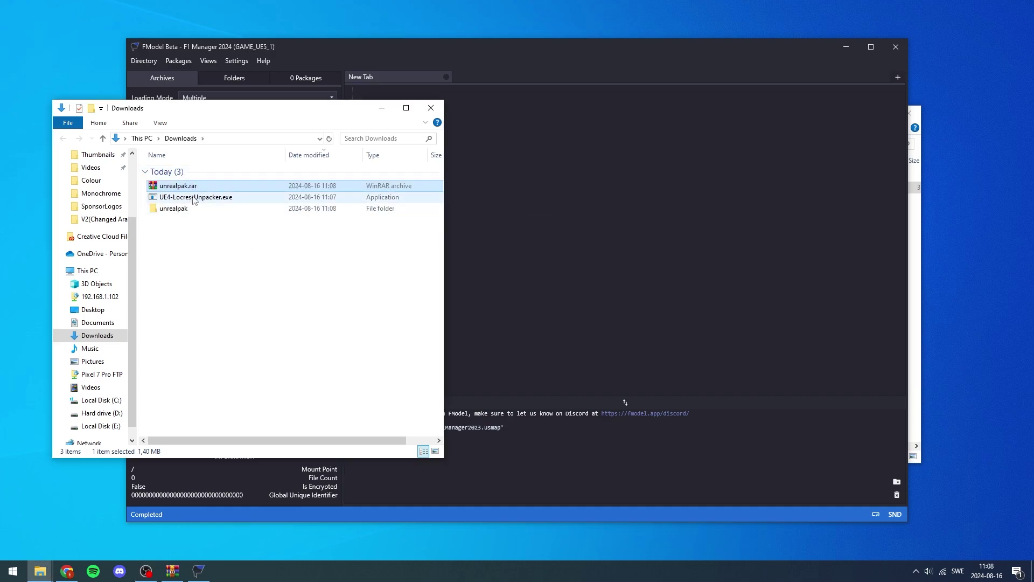
pyautogui.press('Delete')
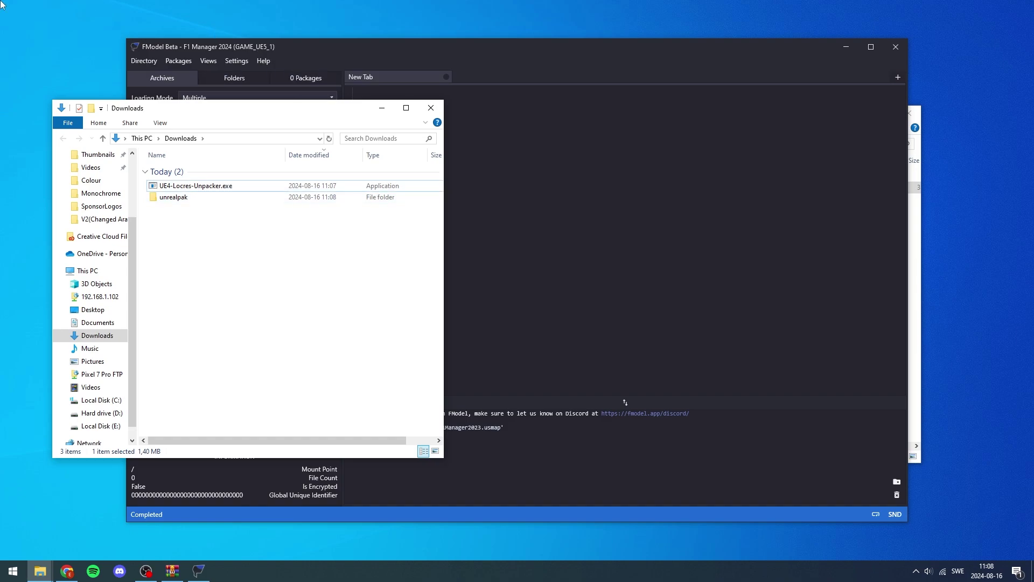
pyautogui.doubleClick(280, 199)
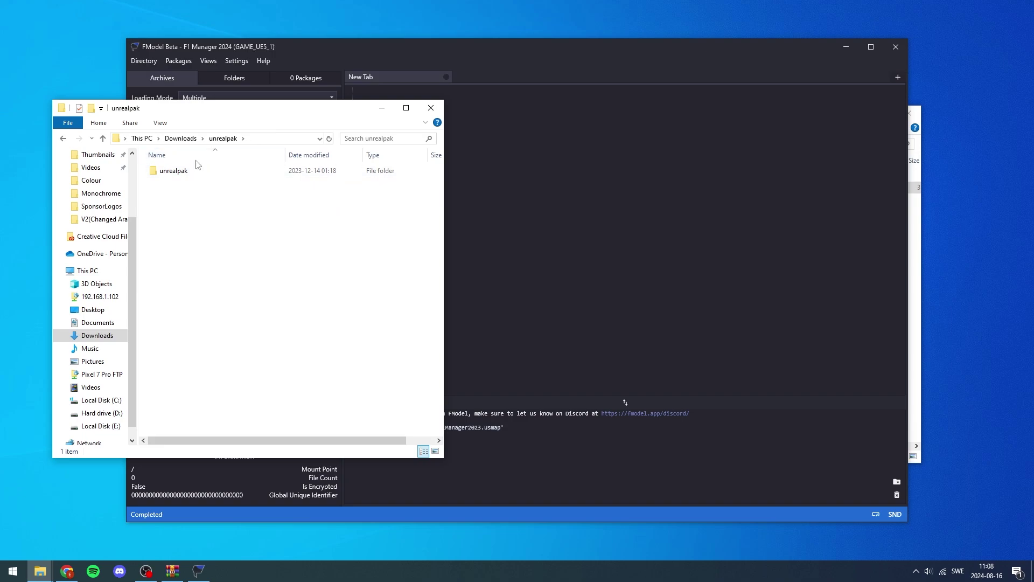
pyautogui.click(183, 139)
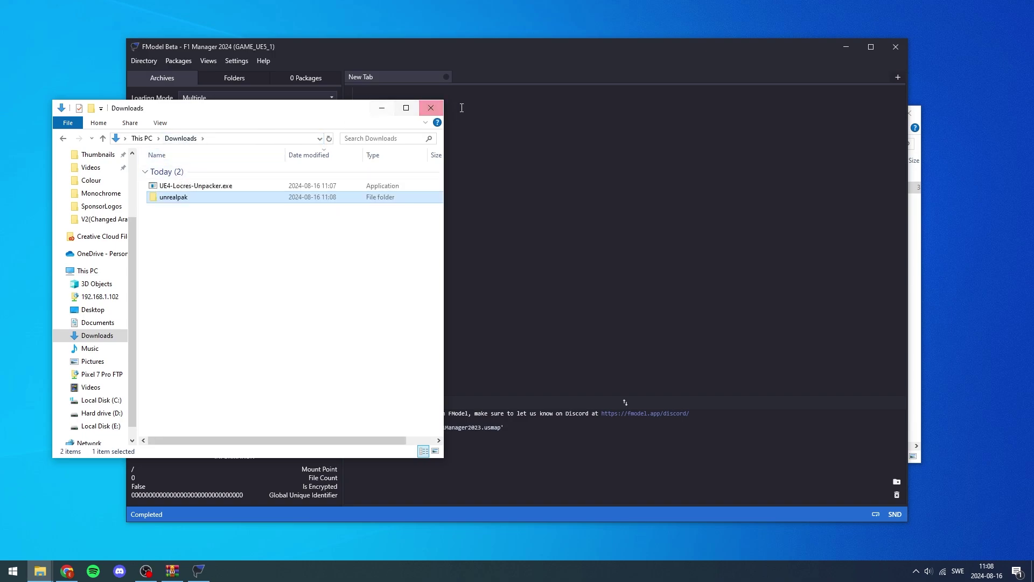
pyautogui.click(528, 96)
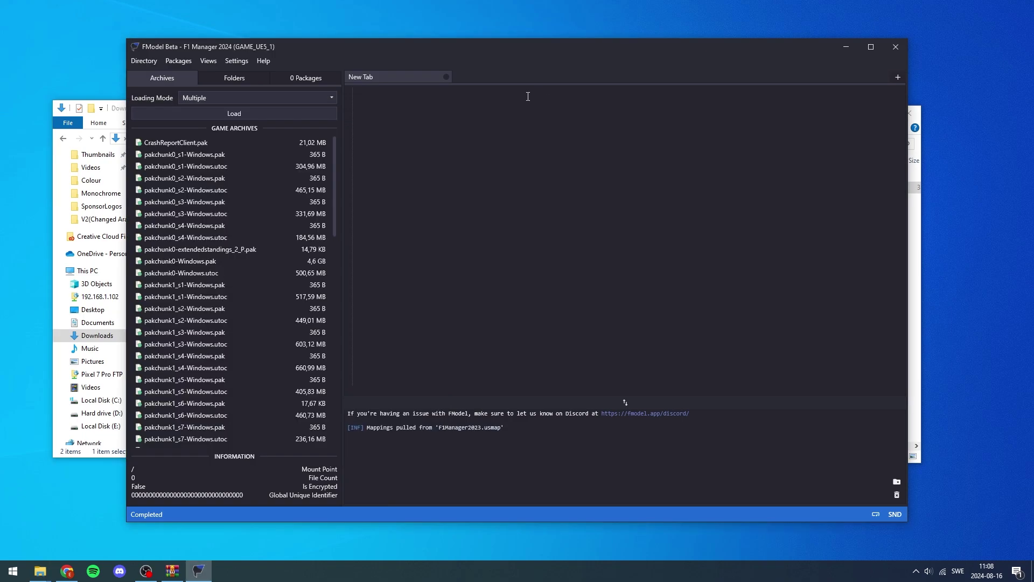
# - Set FModel's loading mode to All, load the archives, and expand then collapse MyProject
pyautogui.click(234, 98)
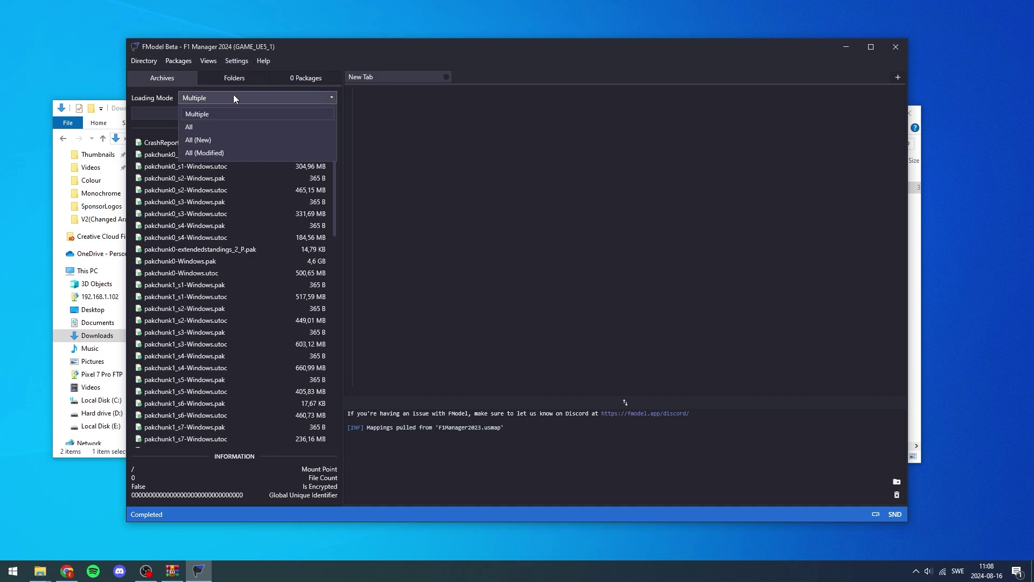
pyautogui.click(234, 127)
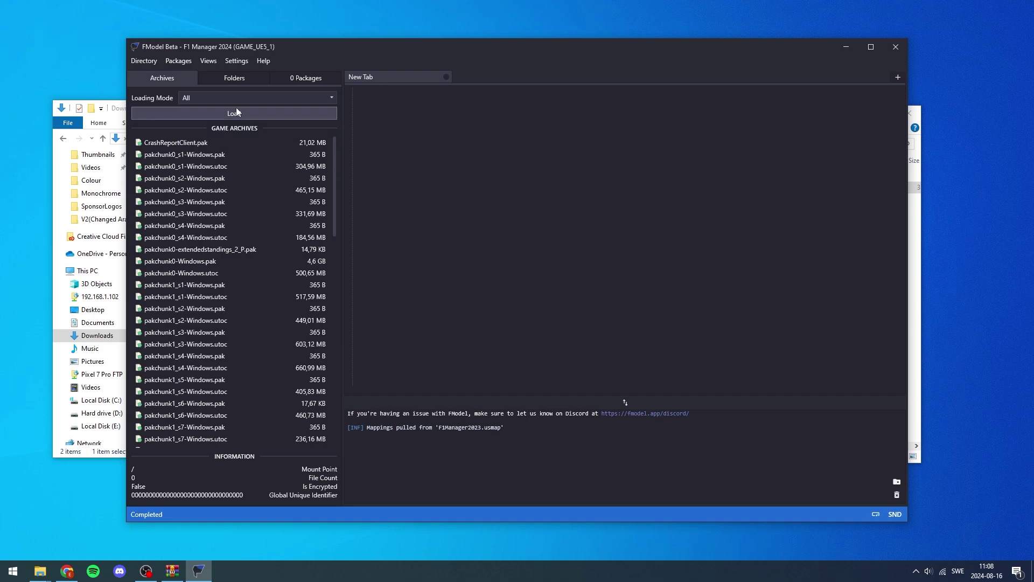
pyautogui.click(236, 111)
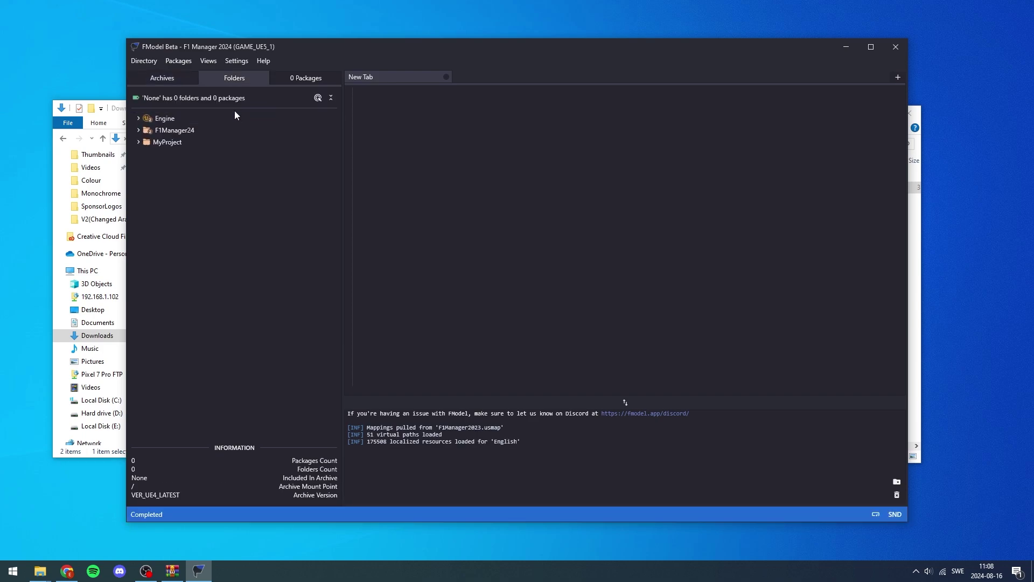
pyautogui.click(183, 142)
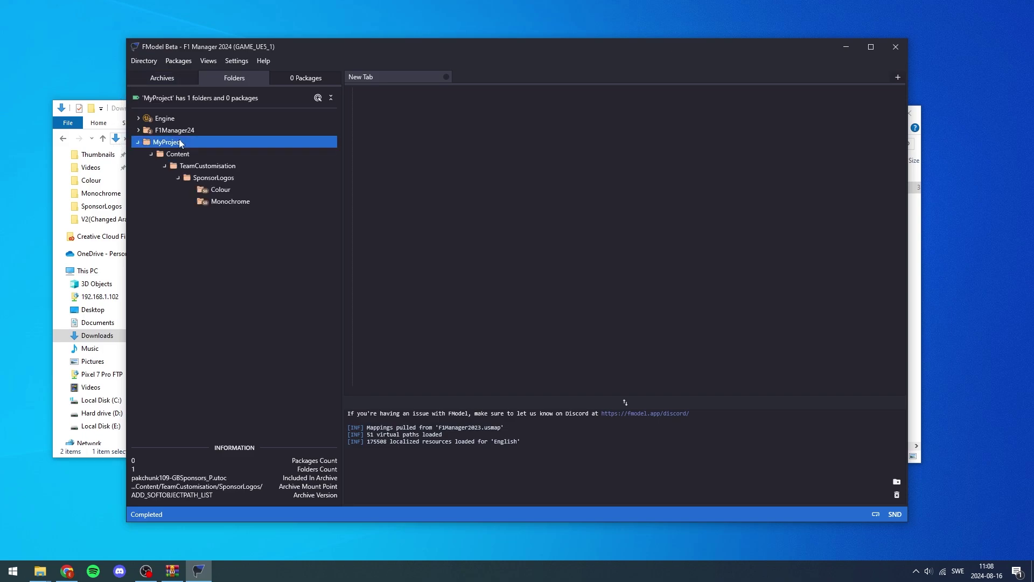
pyautogui.doubleClick(176, 141)
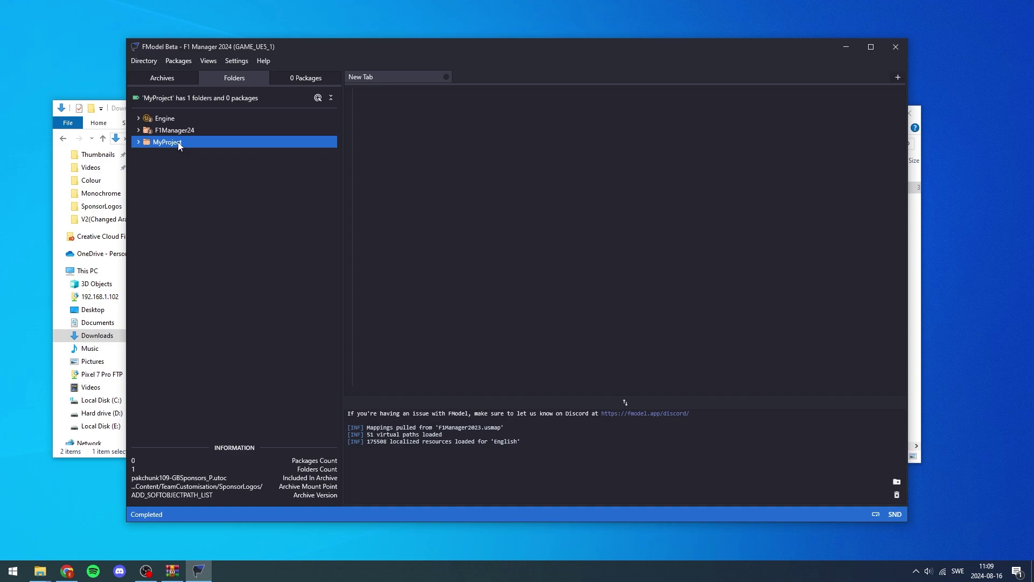
# - Expand F1Manager24 > Content > Localization > Volta and list the en folder's files
pyautogui.click(198, 130)
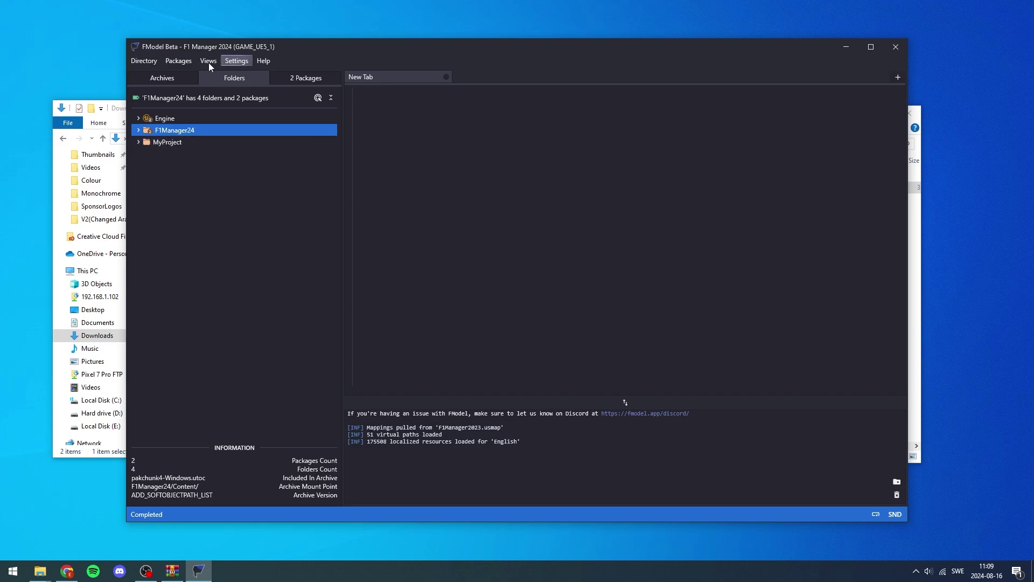
pyautogui.doubleClick(170, 131)
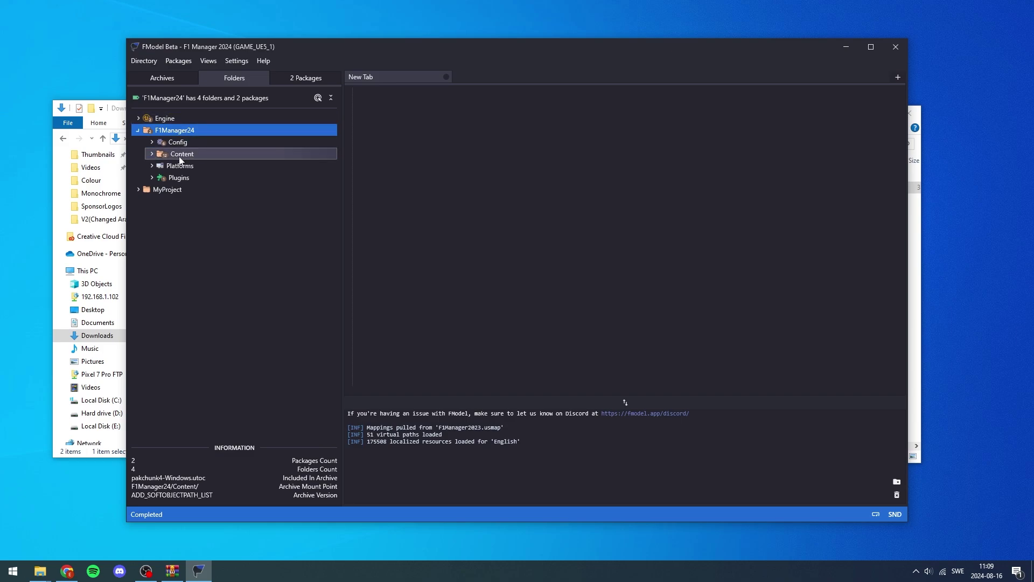
pyautogui.doubleClick(182, 154)
pyautogui.scroll(-1, 206, 288)
pyautogui.doubleClick(196, 353)
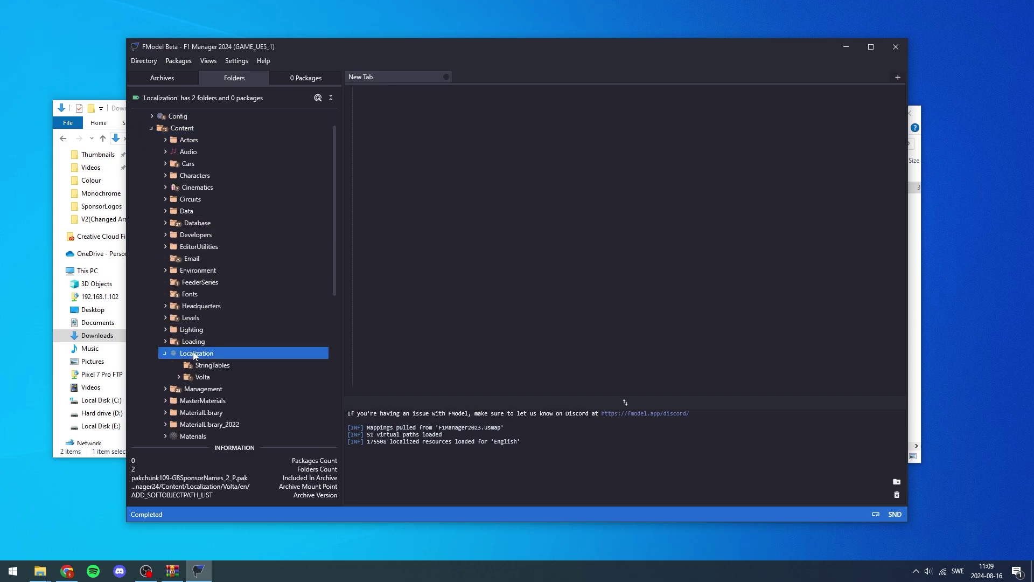
pyautogui.scroll(-4, 197, 353)
pyautogui.doubleClick(203, 274)
pyautogui.doubleClick(214, 298)
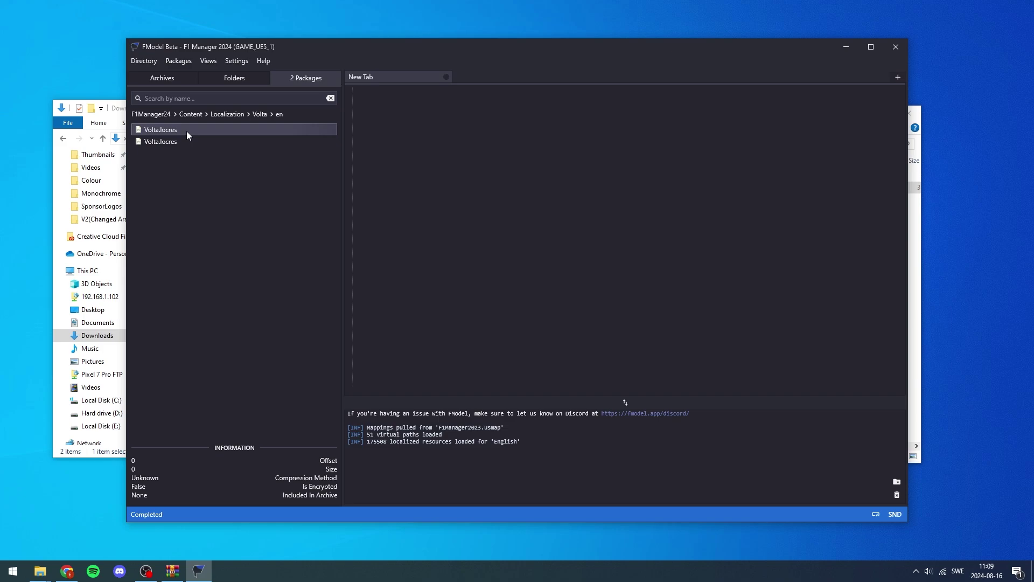
# - Open the second Volta.locres, from pakchunk0-Windows.pak, to view its English strings
pyautogui.click(187, 130)
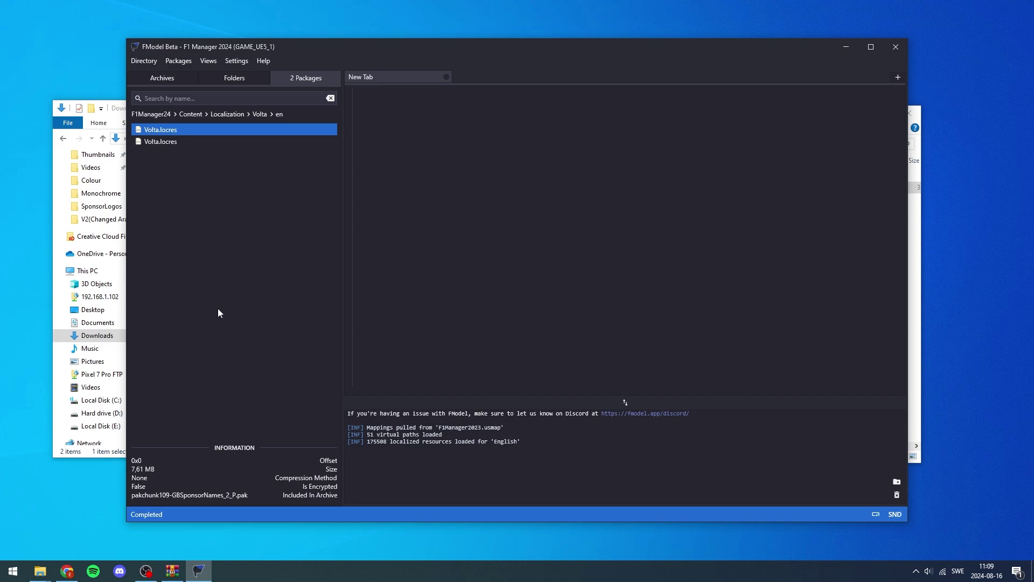
pyautogui.click(185, 142)
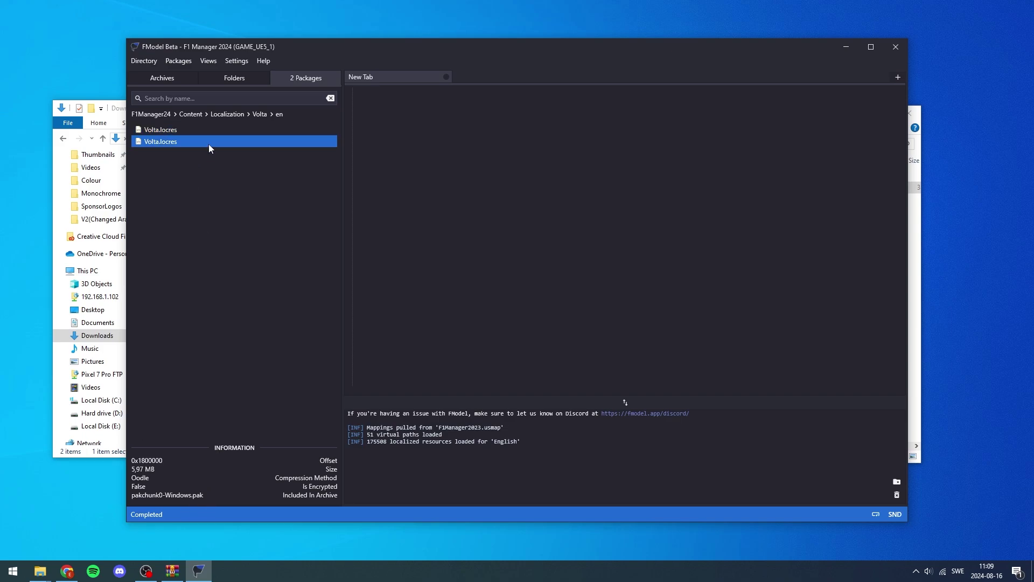
pyautogui.scroll(-3, 643, 89)
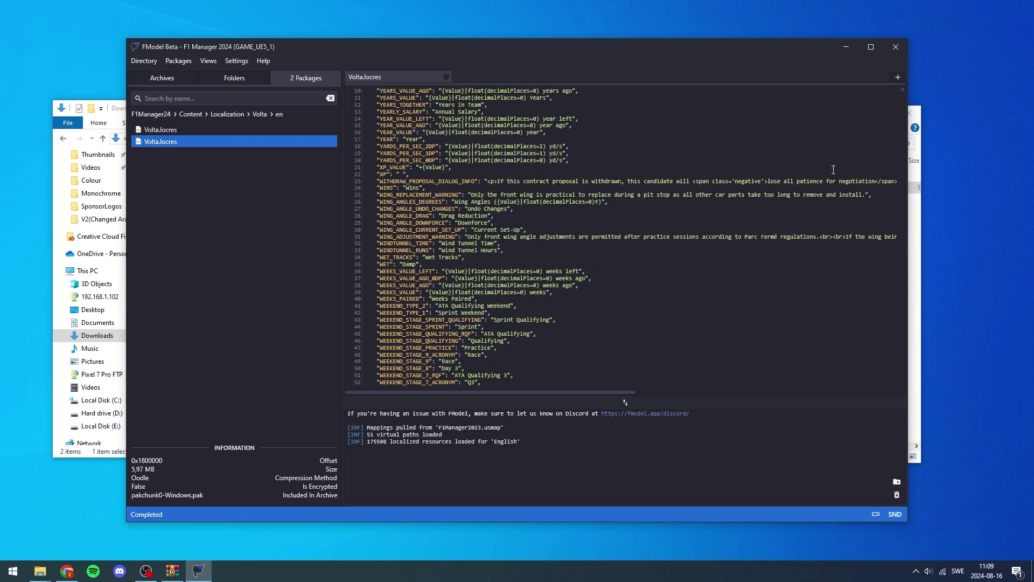
pyautogui.scroll(3, 889, 119)
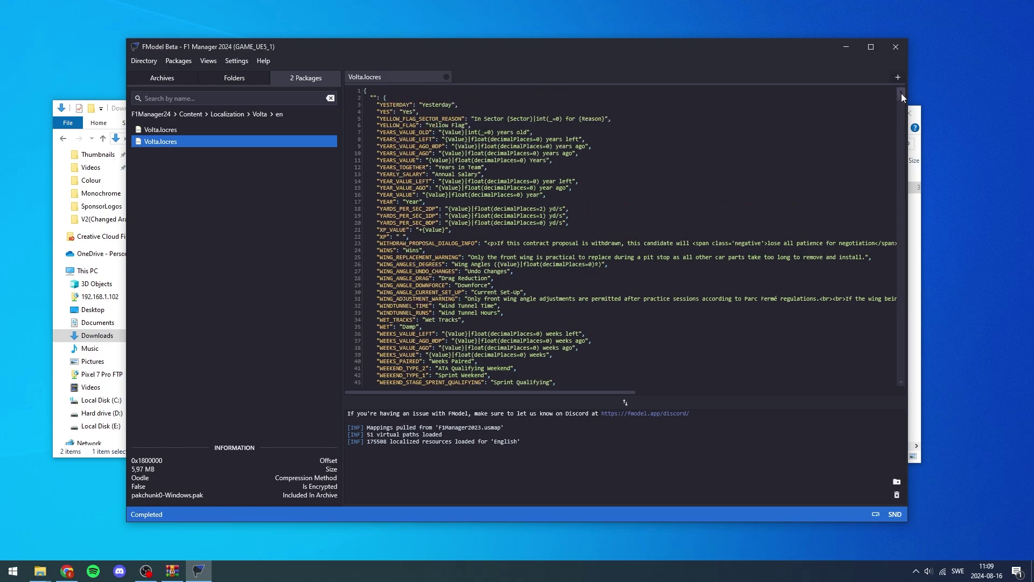
# - Export Volta.locres as raw data and confirm the Successfully exported message in the log
pyautogui.scroll(-15, 565, 161)
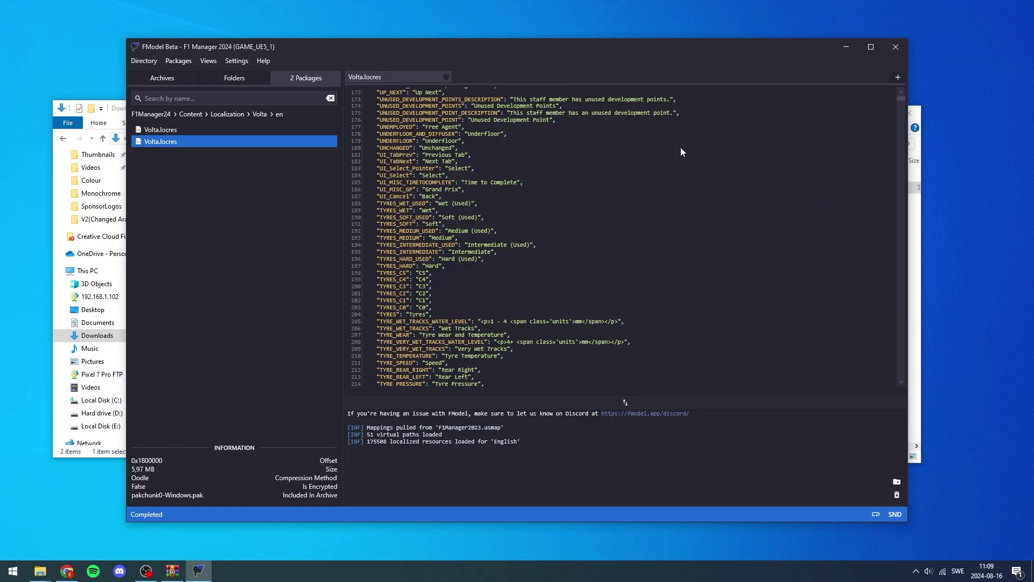
pyautogui.rightClick(188, 141)
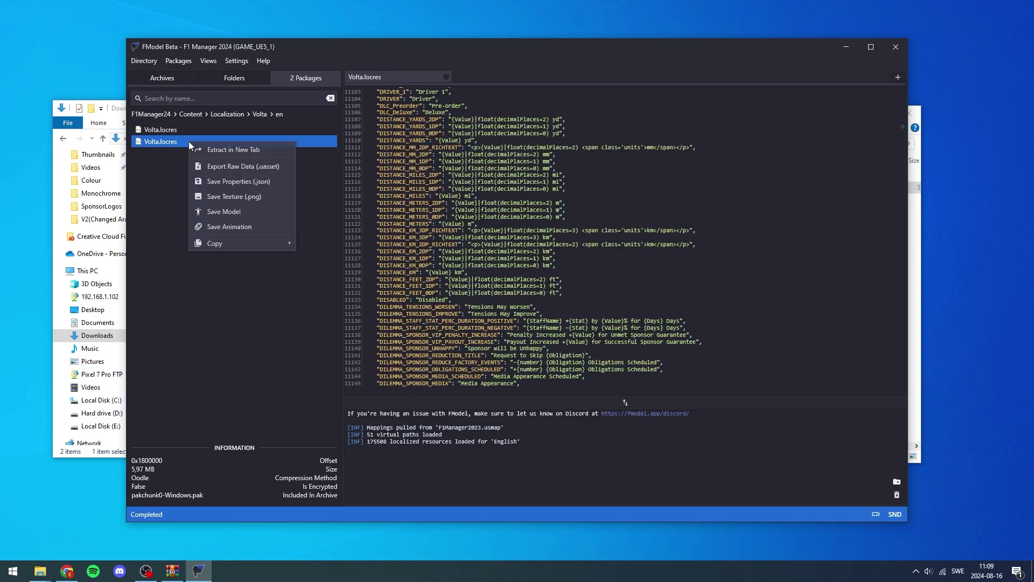
pyautogui.click(231, 165)
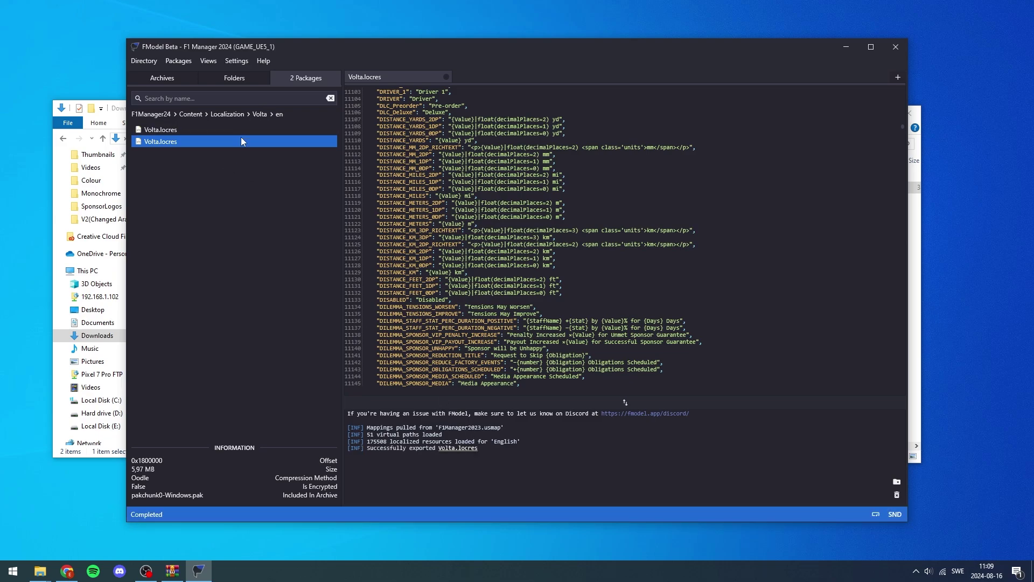
pyautogui.rightClick(239, 138)
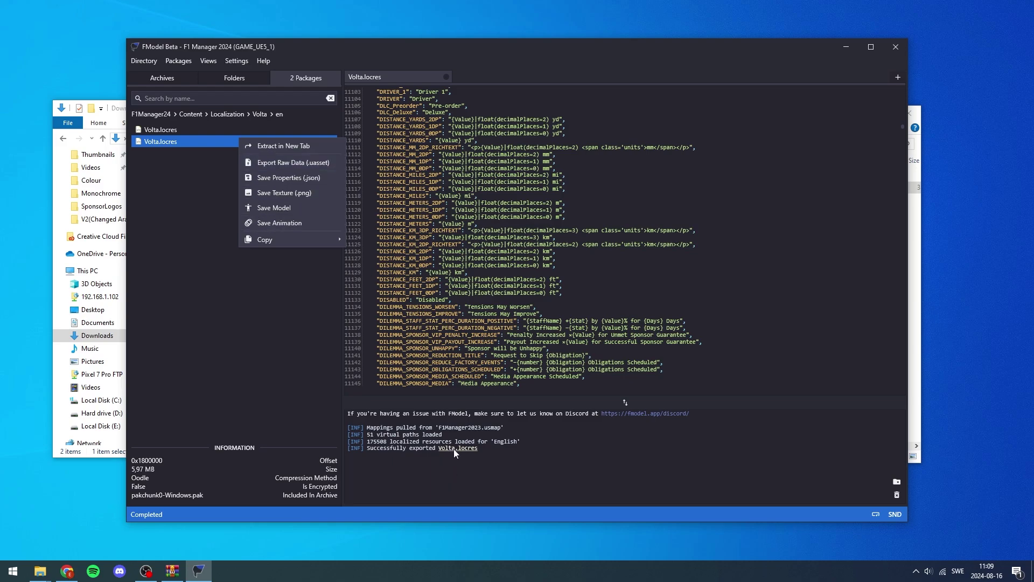
pyautogui.click(402, 462)
pyautogui.moveTo(367, 448); pyautogui.dragTo(431, 449)
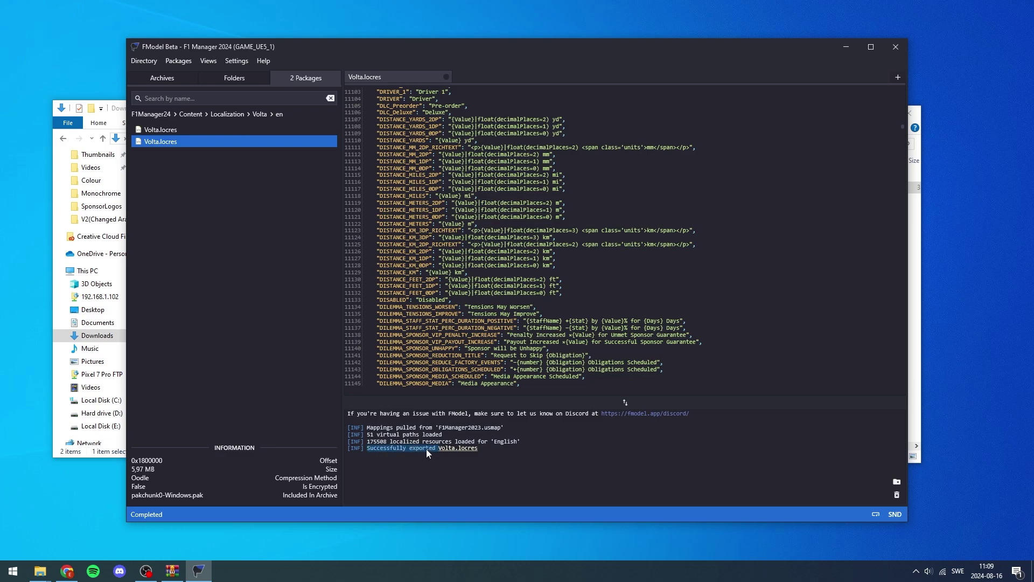
pyautogui.click(399, 456)
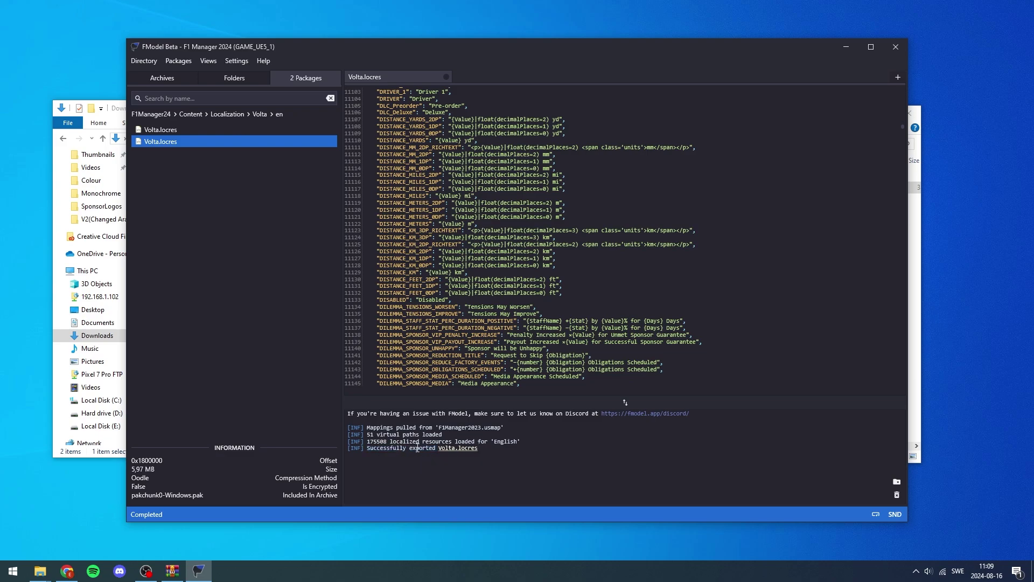
# - Drop the exported Volta.locres onto UE4-Locres-Unpacker.exe and run it despite the security warning
pyautogui.click(467, 449)
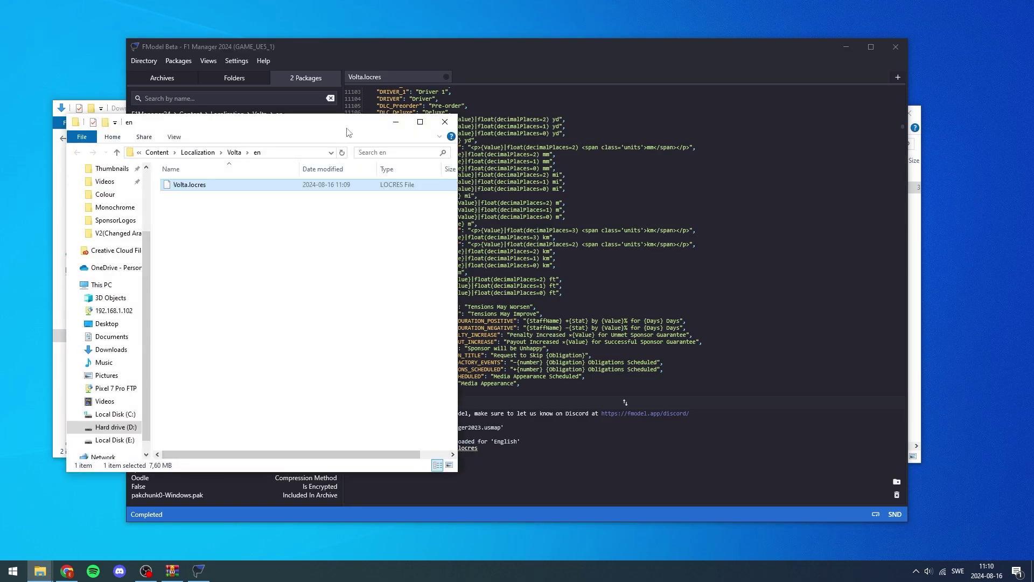
pyautogui.moveTo(356, 131); pyautogui.dragTo(745, 121)
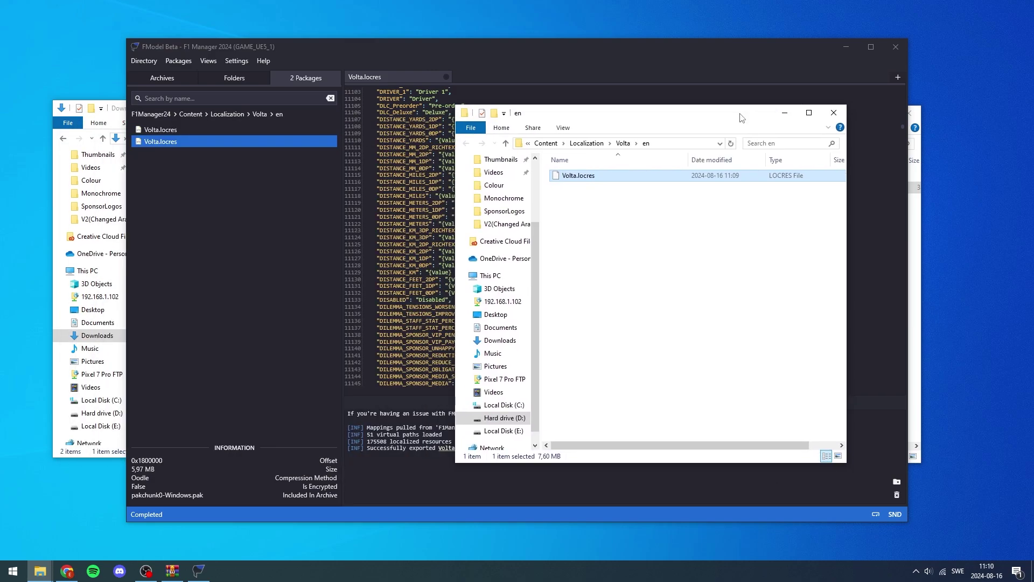
pyautogui.click(118, 109)
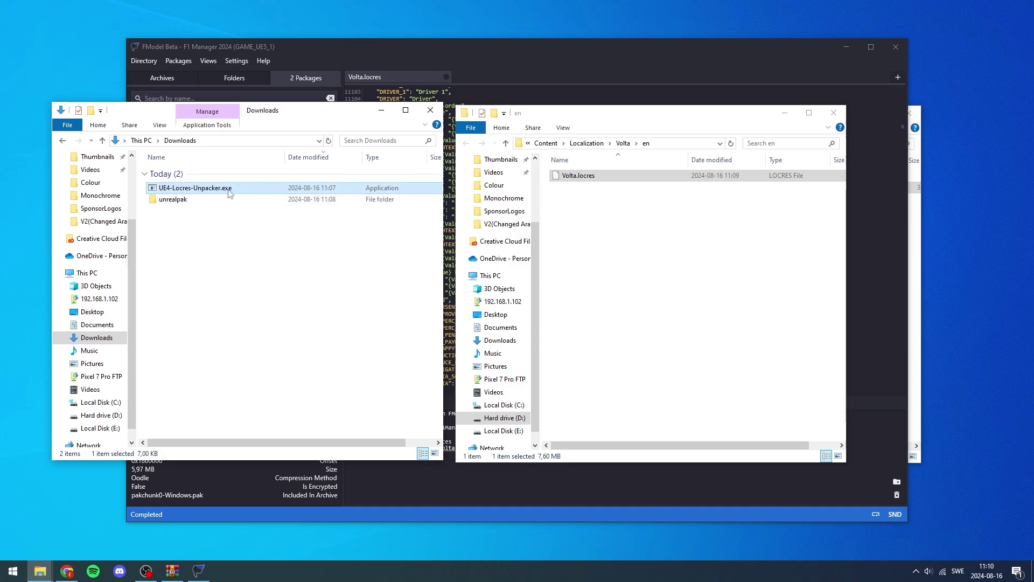
pyautogui.moveTo(578, 176); pyautogui.dragTo(275, 189)
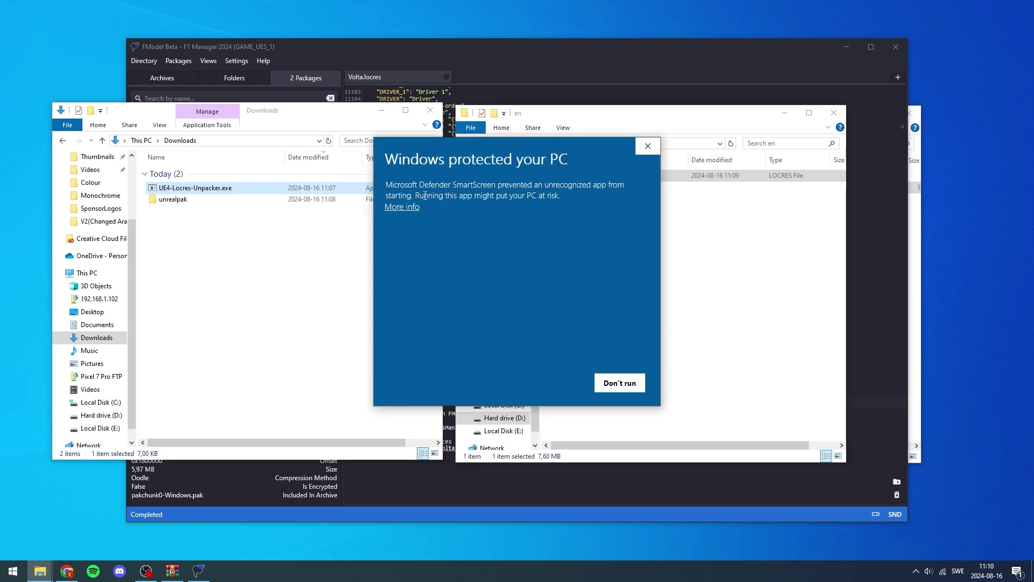
pyautogui.click(405, 208)
pyautogui.click(553, 383)
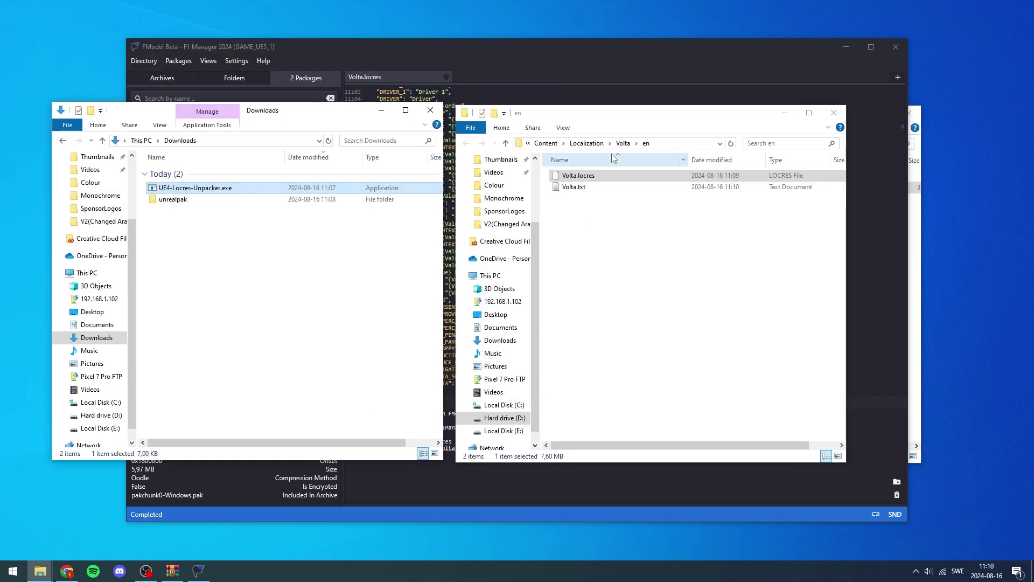
# - Open the newly created Volta.txt from the en folder
pyautogui.moveTo(631, 121); pyautogui.dragTo(670, 116)
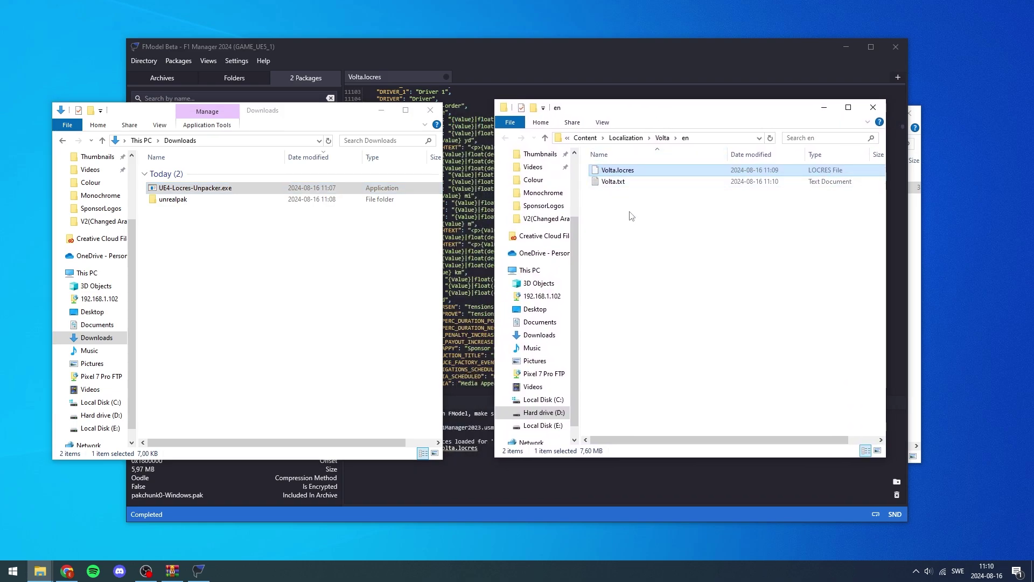
pyautogui.click(614, 182)
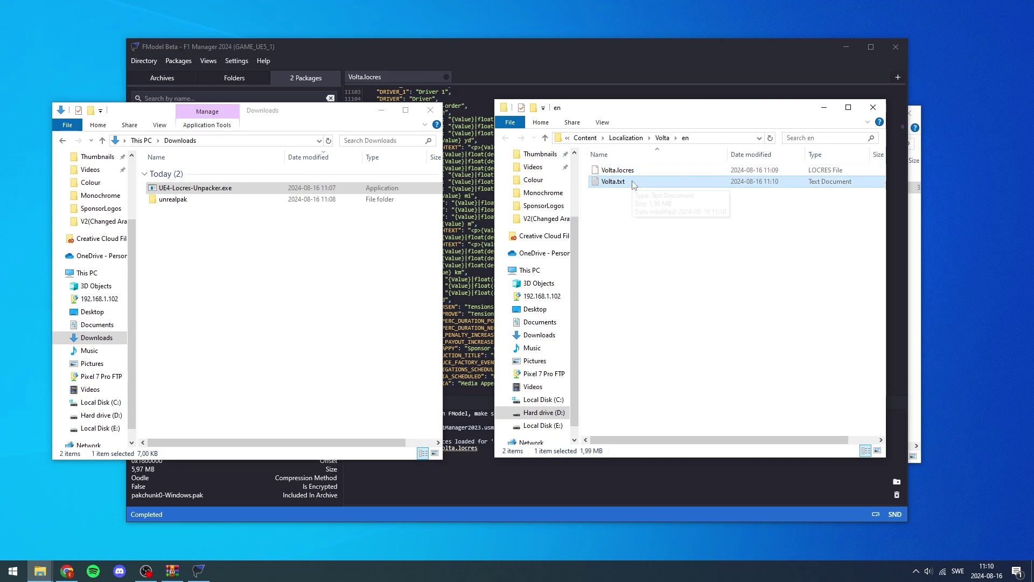
pyautogui.doubleClick(633, 183)
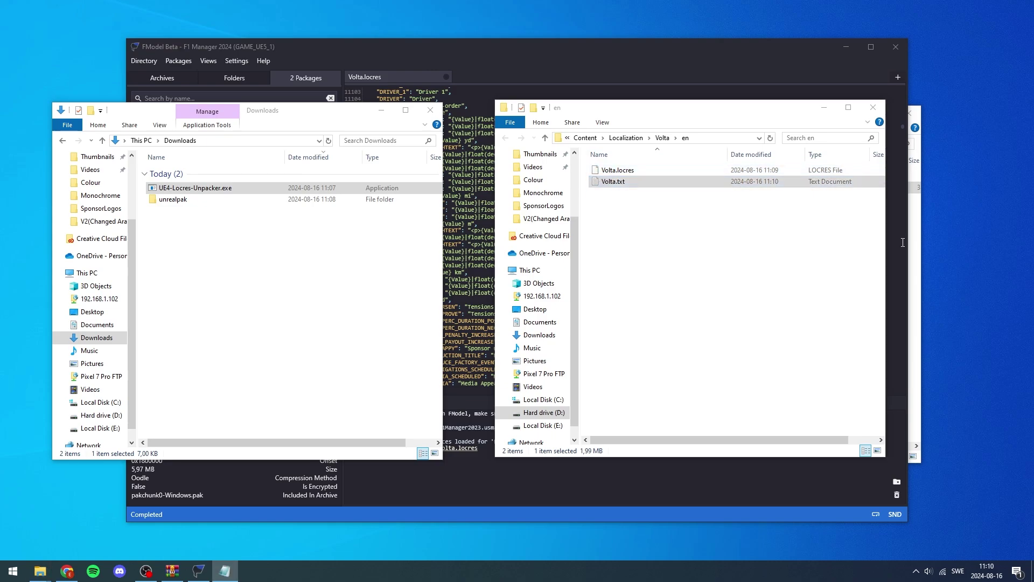
# - Maximize the Volta.txt Notepad window and return to the start of the text
pyautogui.moveTo(427, 19); pyautogui.dragTo(479, 1)
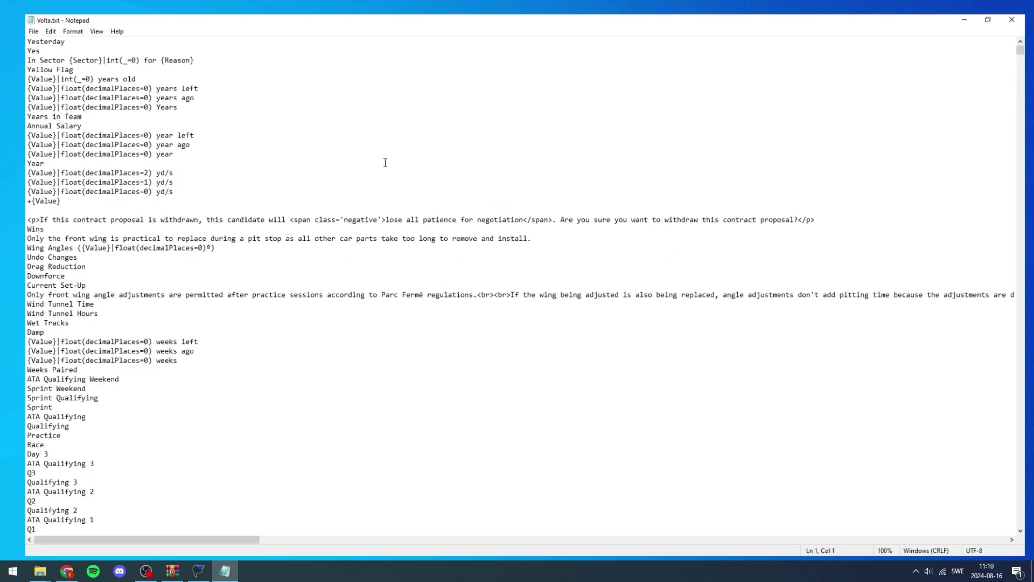
pyautogui.scroll(5, 355, 227)
pyautogui.press('F3')
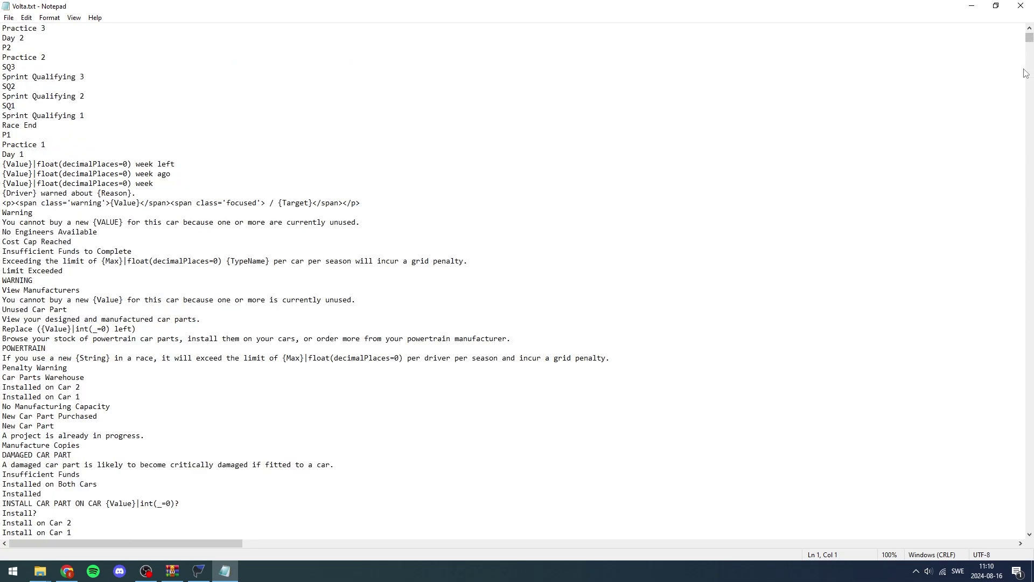
pyautogui.press('Right')
pyautogui.scroll(7, 517, 125)
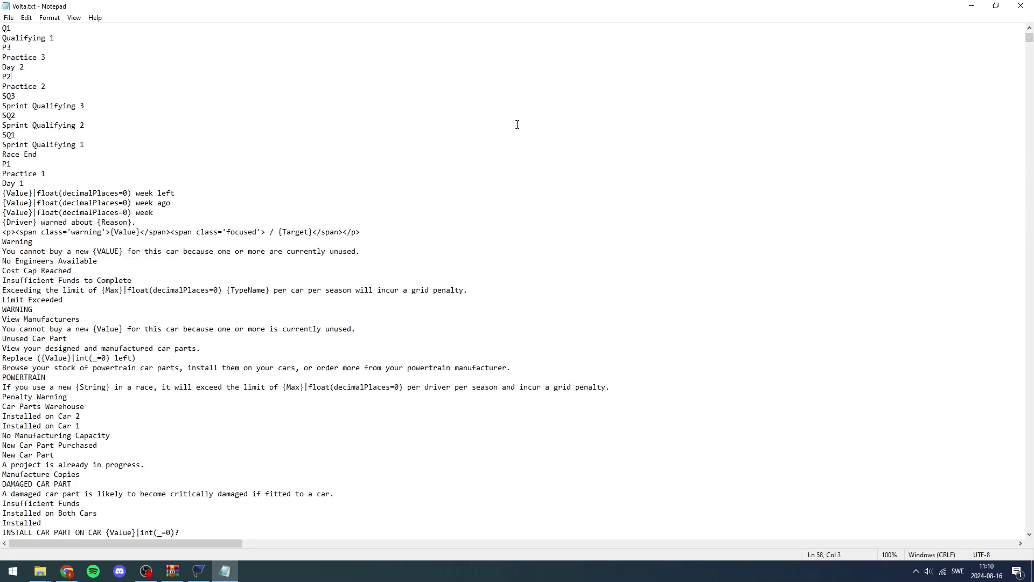
pyautogui.scroll(11, 518, 124)
pyautogui.click(2, 25)
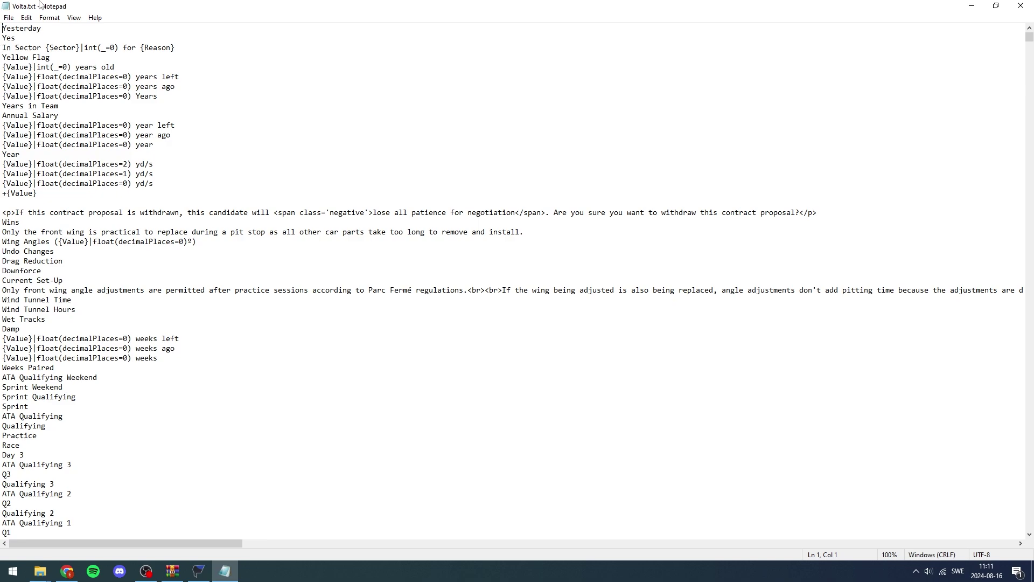
# - Open Find in Notepad, clear the old term 'puma', and move the dialog to the upper middle
pyautogui.rightClick(139, 89)
pyautogui.press('Escape')
pyautogui.hotkey('ctrl', 'f')
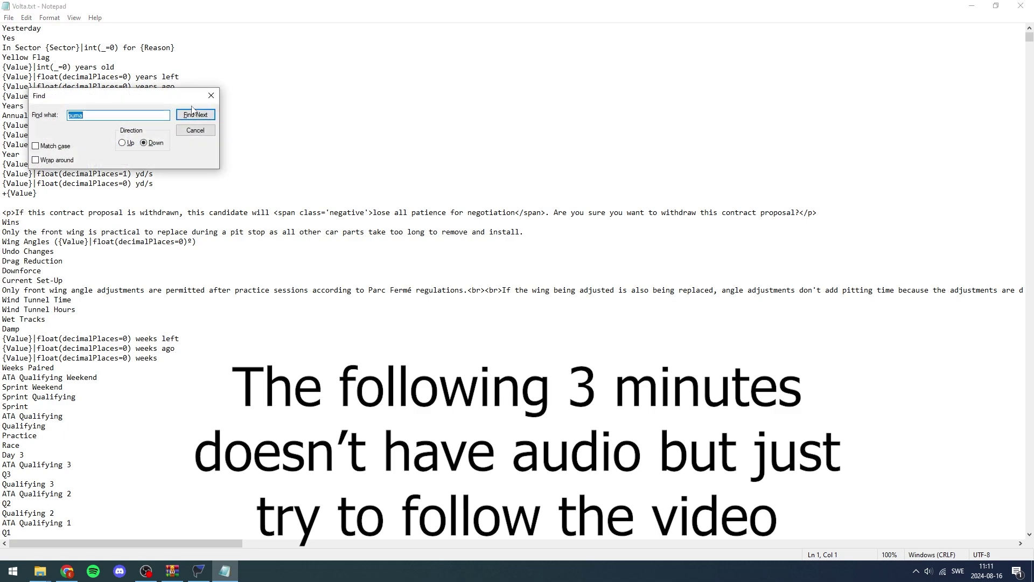
pyautogui.press('BackSpace')
pyautogui.moveTo(102, 97); pyautogui.dragTo(494, 85)
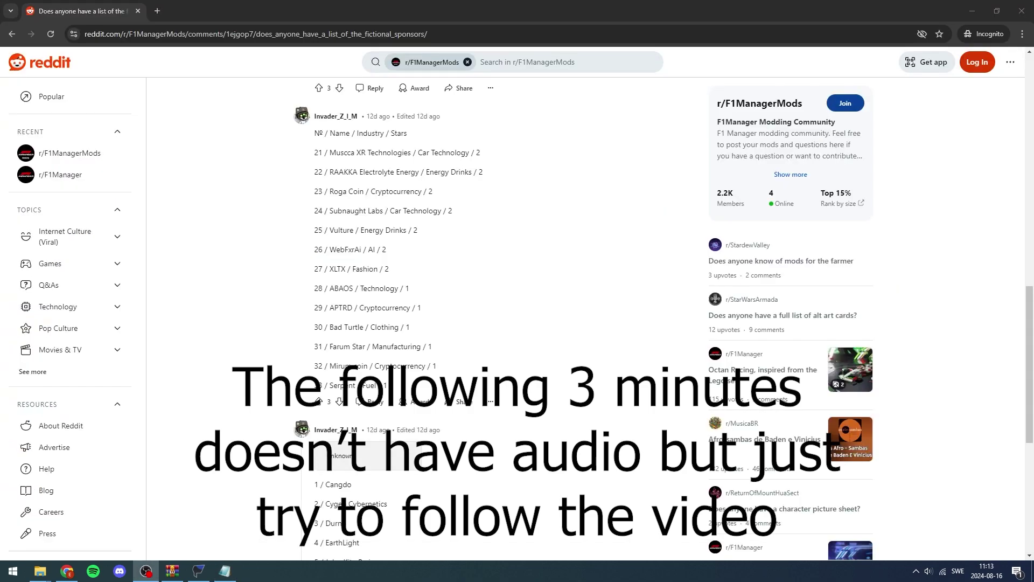
# - Scroll the Reddit thread up to the post title, then back down into the sponsor comments
pyautogui.scroll(10, 406, 327)
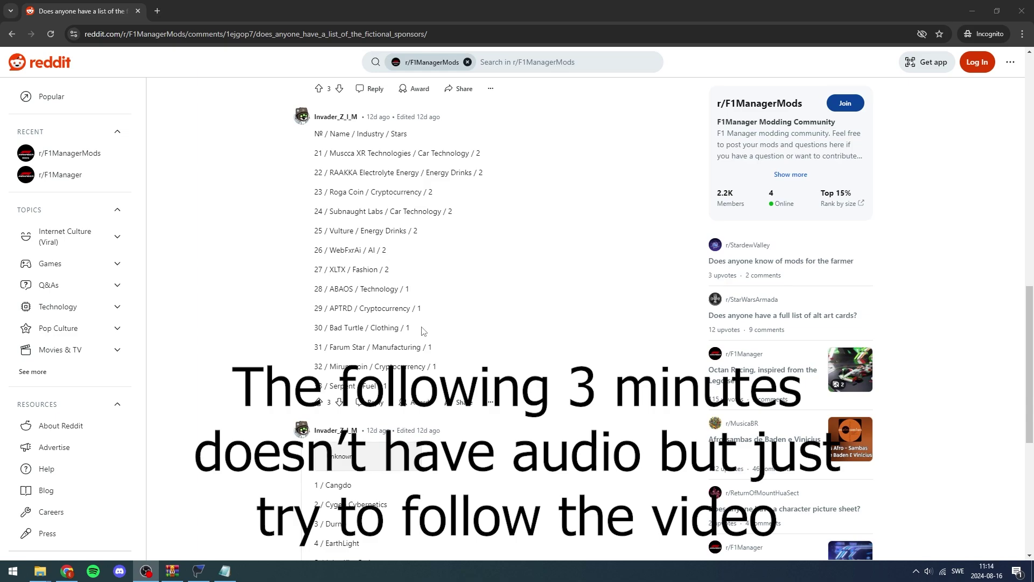
pyautogui.scroll(2, 407, 327)
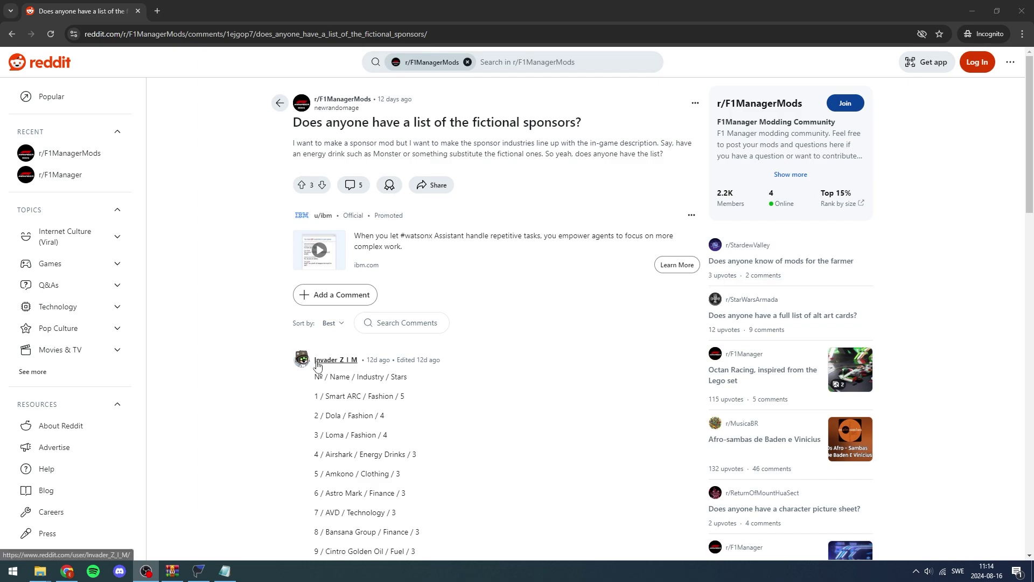
pyautogui.moveTo(318, 361)
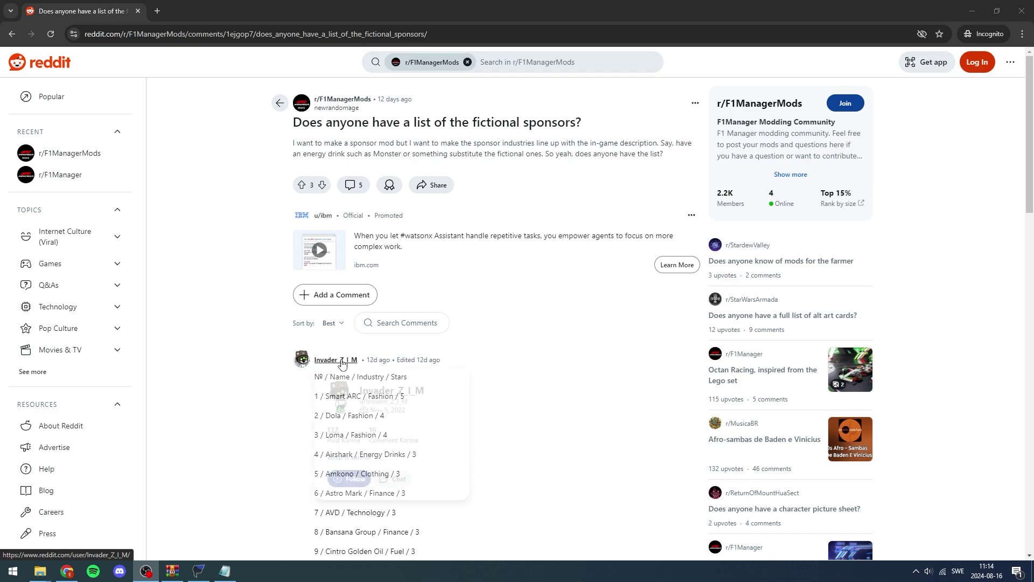
pyautogui.scroll(-8, 279, 445)
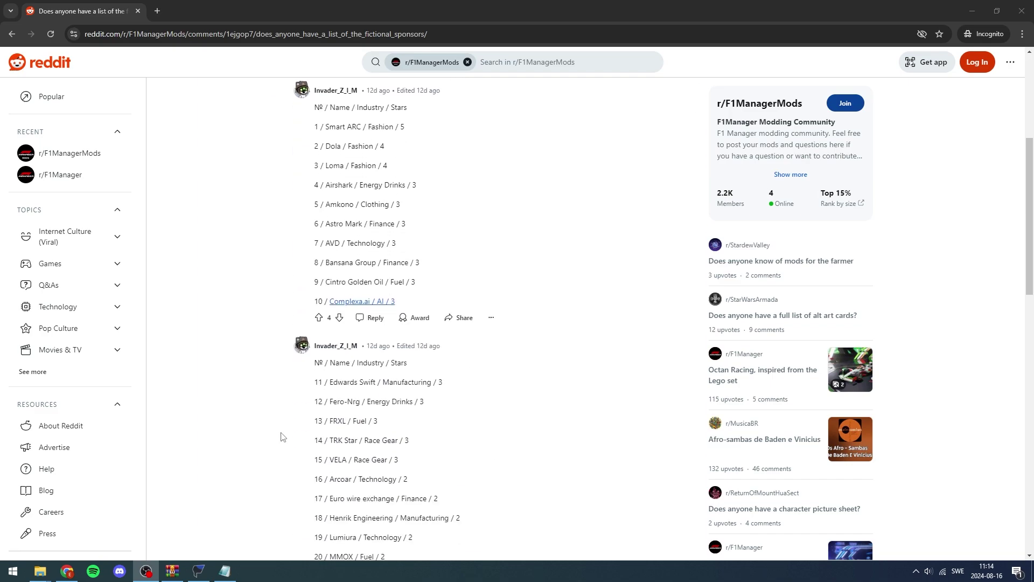
pyautogui.scroll(-4, 253, 194)
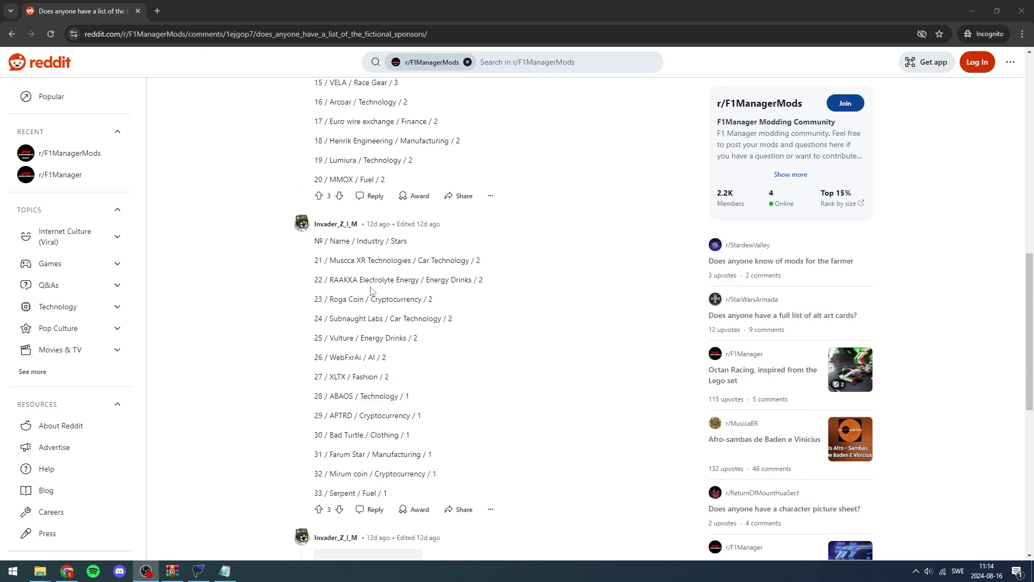
# - Browse the top comment's sponsor entries, such as Smart ARC / Fashion / 5 and Airshark / Energy Drinks / 3
pyautogui.moveTo(418, 261); pyautogui.dragTo(472, 260)
pyautogui.click(473, 261)
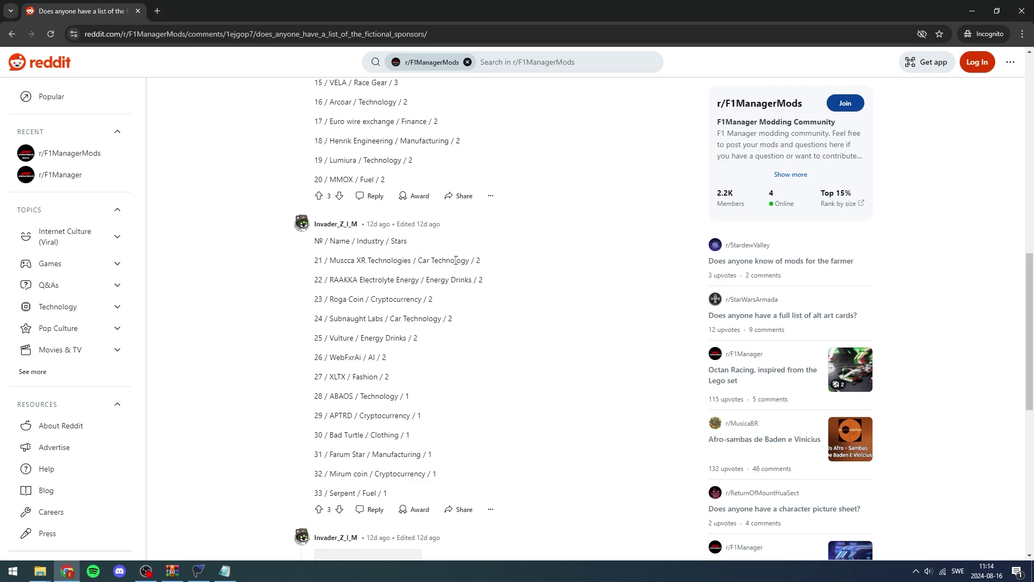
pyautogui.scroll(-2, 399, 299)
pyautogui.scroll(-6, 396, 300)
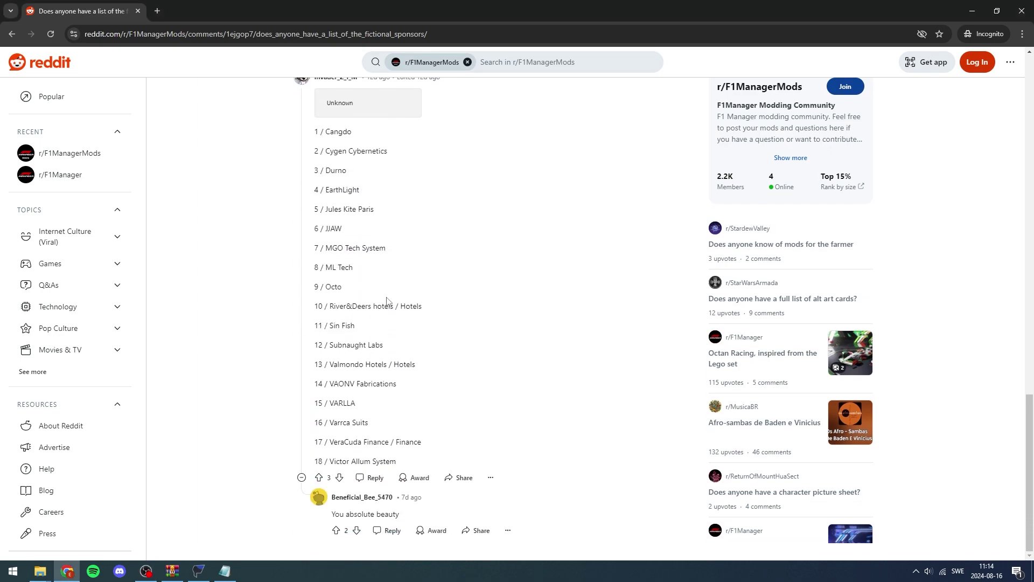
pyautogui.scroll(6, 383, 323)
pyautogui.scroll(5, 388, 321)
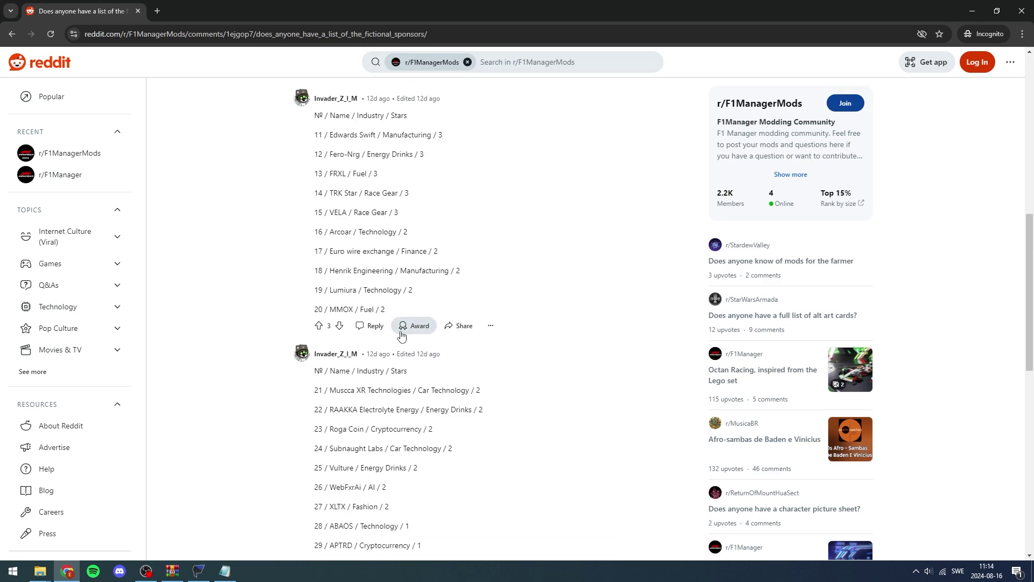
pyautogui.scroll(-8, 401, 334)
pyautogui.scroll(15, 401, 336)
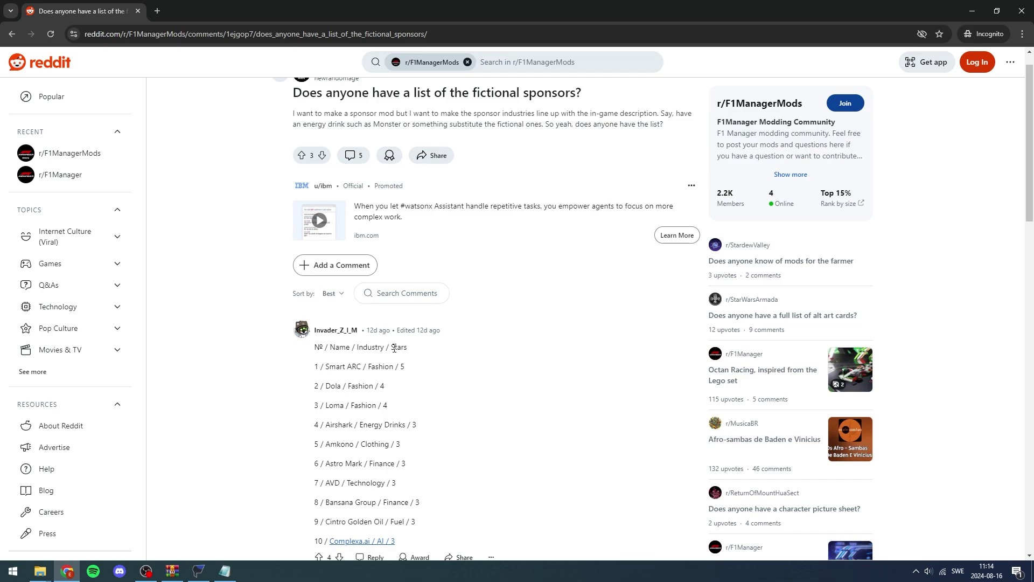
pyautogui.moveTo(356, 347); pyautogui.dragTo(369, 369)
pyautogui.click(391, 368)
pyautogui.doubleClick(378, 368)
pyautogui.click(397, 369)
pyautogui.moveTo(327, 370); pyautogui.dragTo(384, 364)
pyautogui.click(397, 365)
pyautogui.scroll(-1, 362, 369)
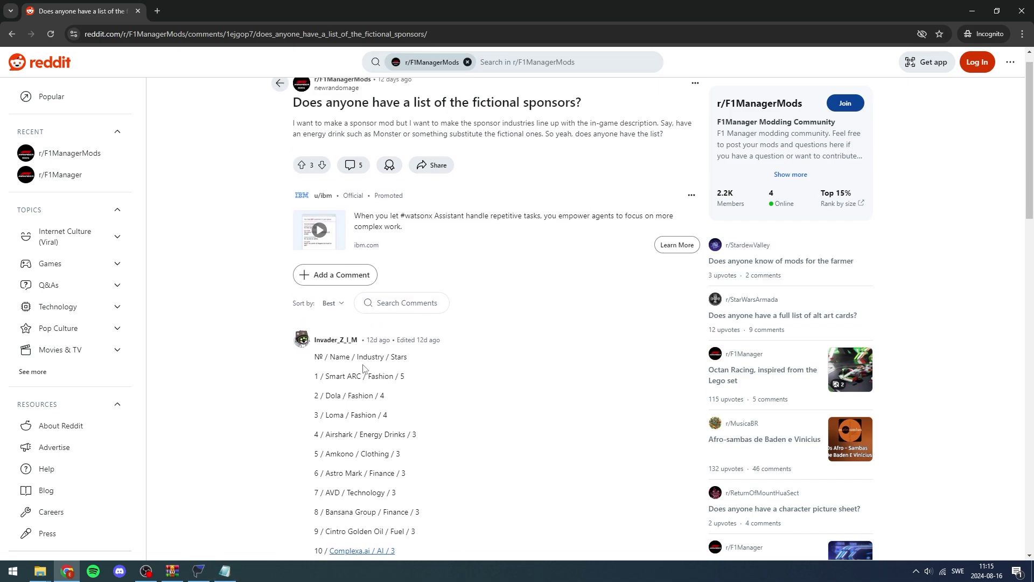
pyautogui.moveTo(220, 577)
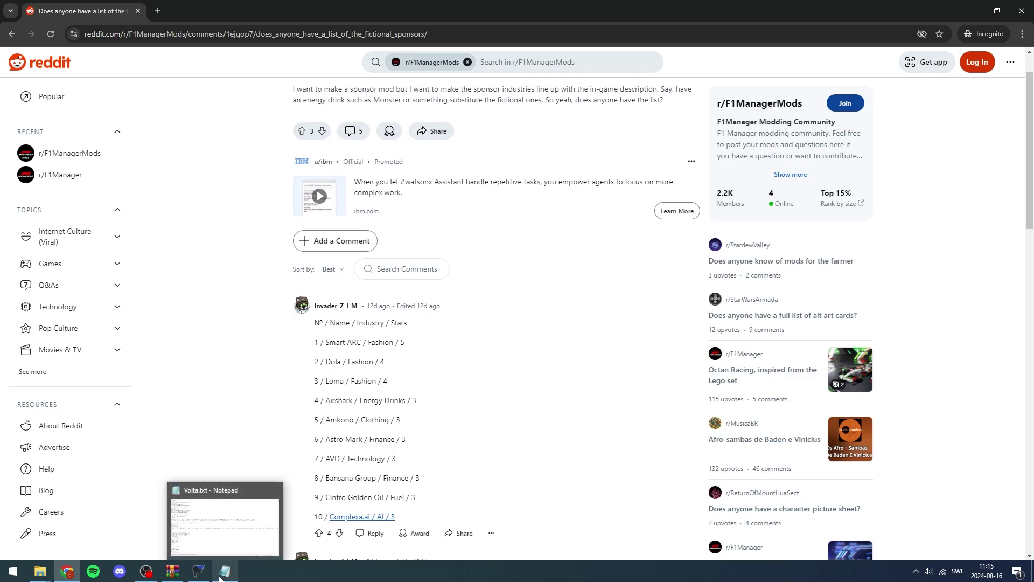